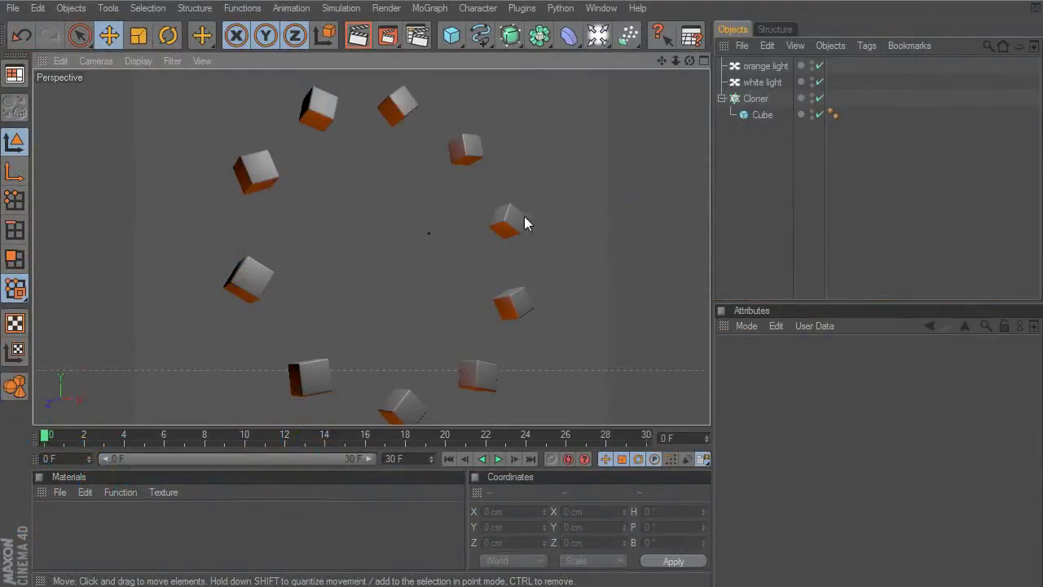
Select the Cloner and its Cube and preview the animation up to frame 19.
click(756, 97)
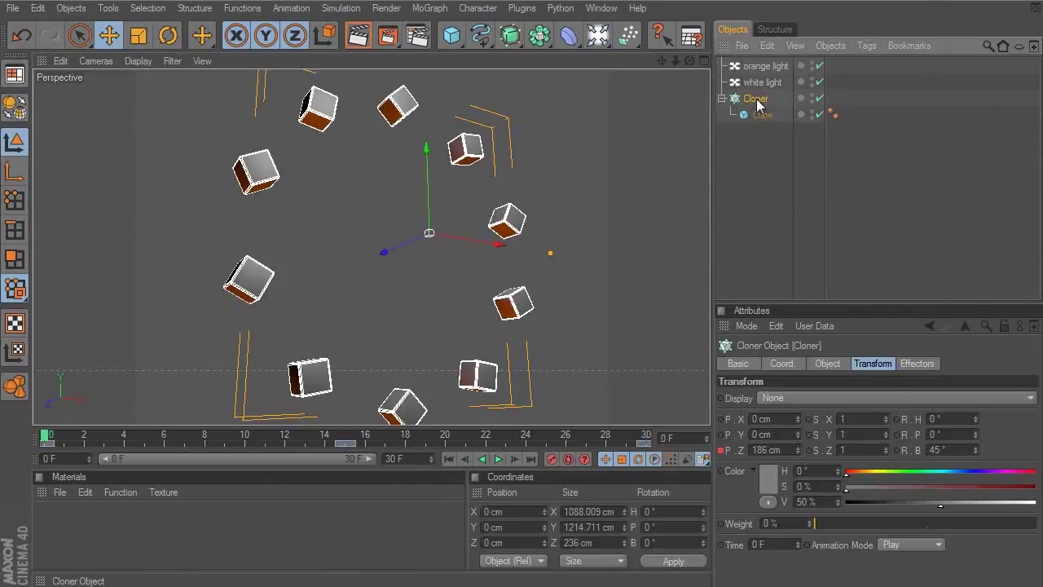
click(762, 115)
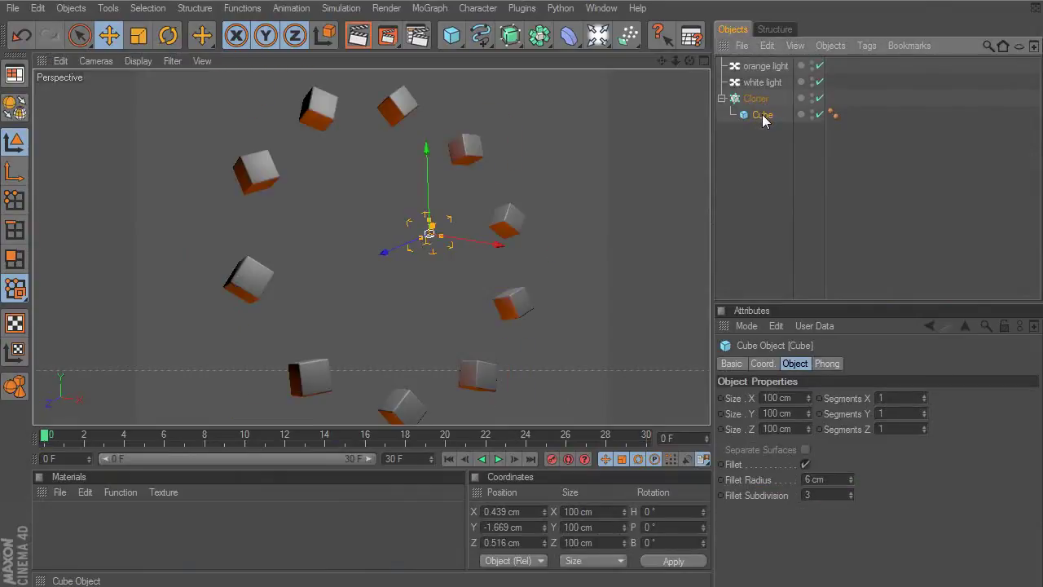
mouse_move(47, 437)
mouse_down()
mouse_move(579, 437)
mouse_move(147, 439)
mouse_move(444, 439)
mouse_up()
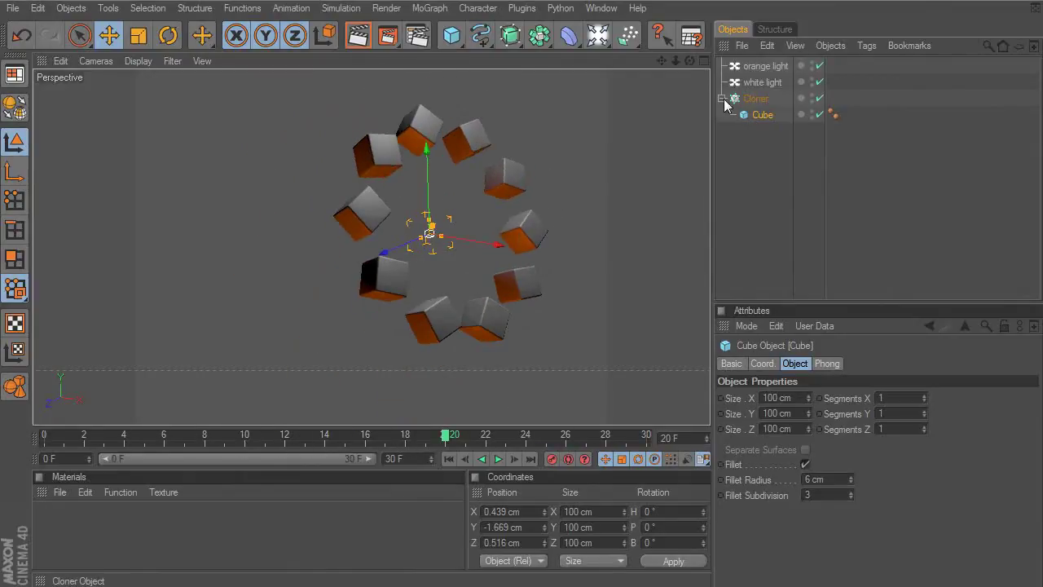
click(760, 99)
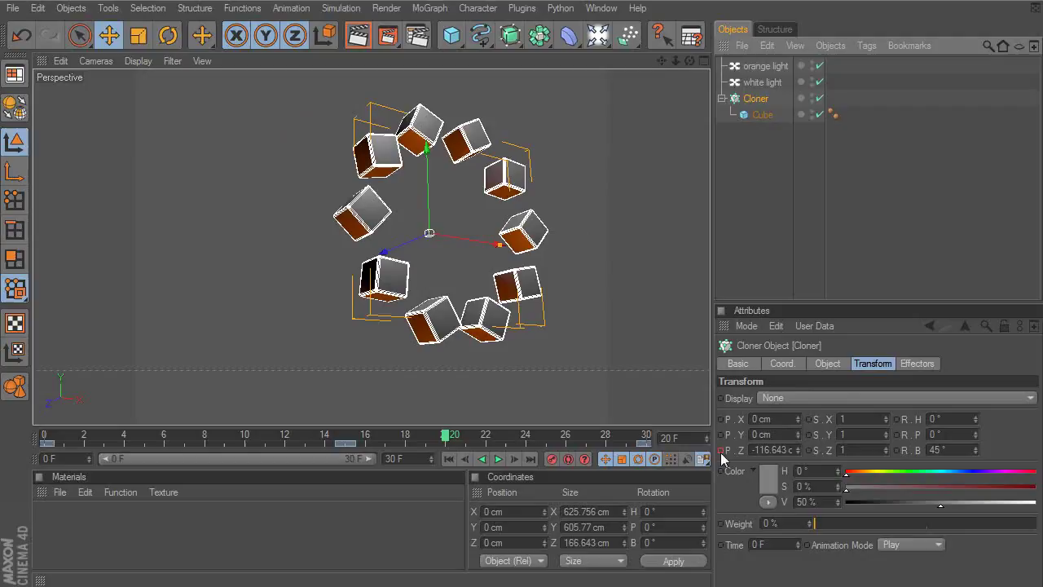
Scrub the timeline to frames 15 and 8 while watching the Cloner's radial Radius and Offset change.
click(826, 364)
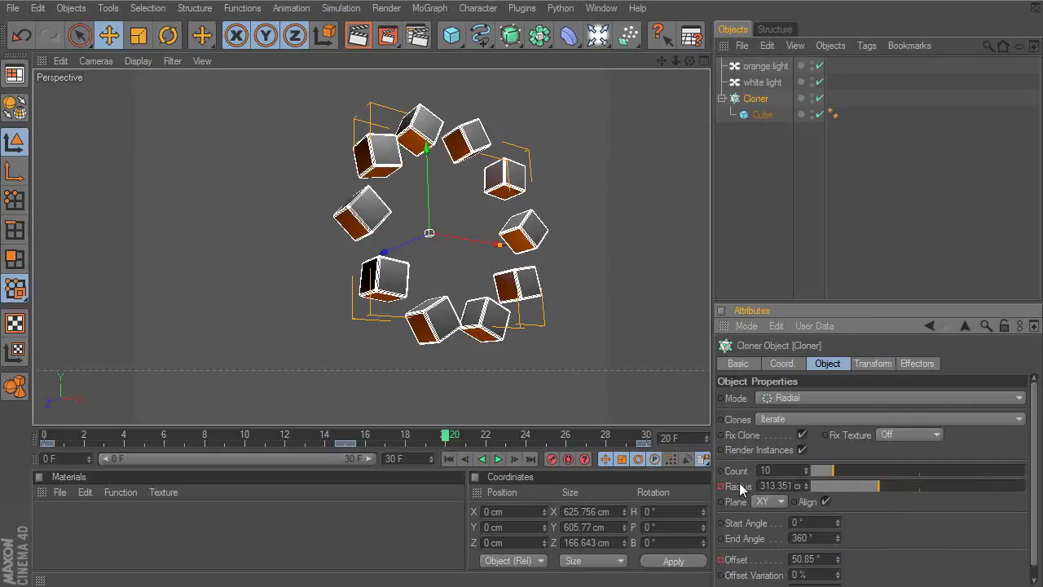
click(399, 431)
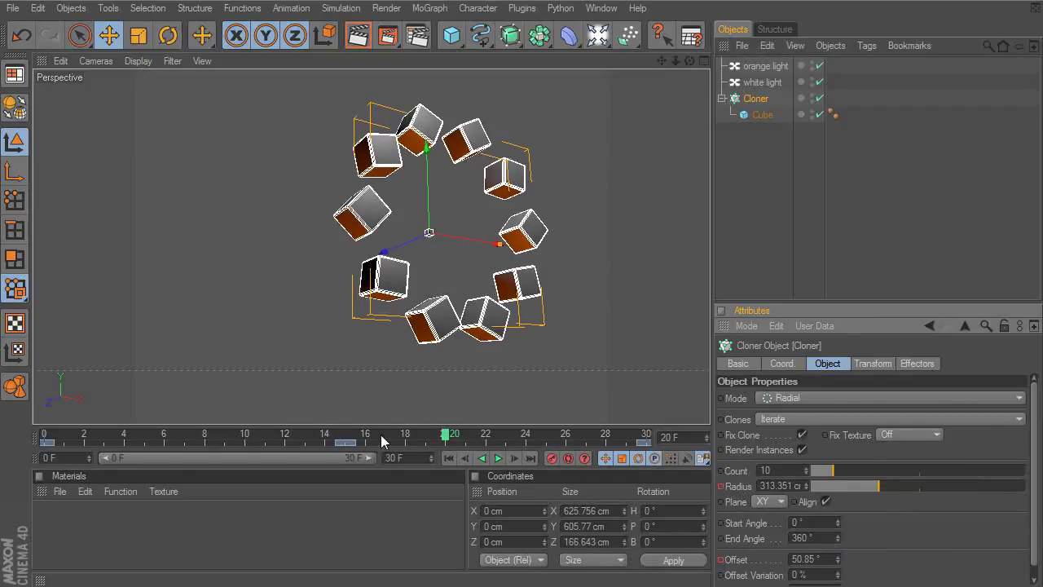
mouse_move(447, 438)
mouse_down()
mouse_move(186, 439)
mouse_move(500, 453)
mouse_move(204, 444)
mouse_move(465, 440)
mouse_up()
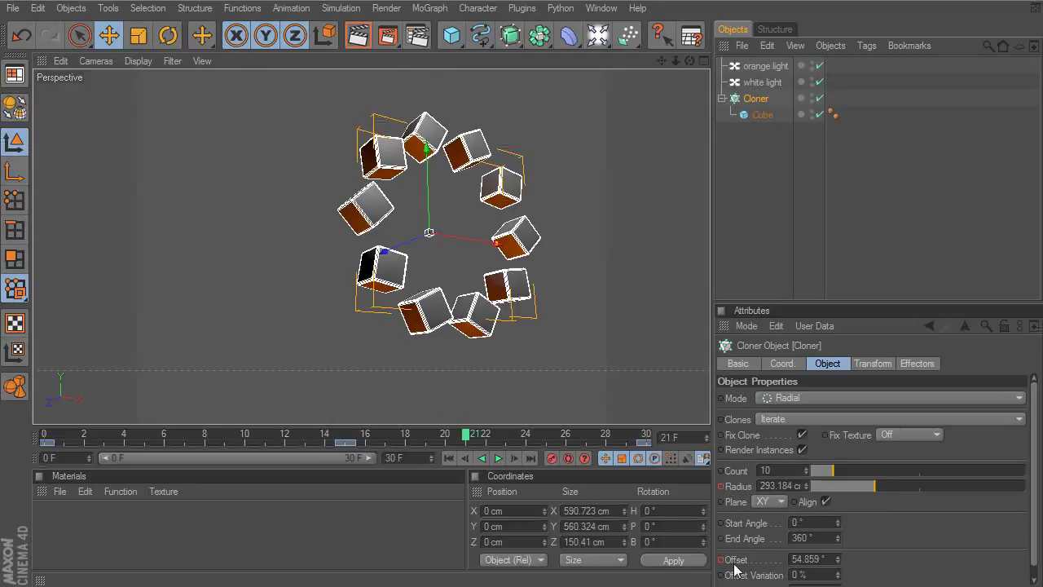
mouse_move(468, 437)
mouse_down()
mouse_move(310, 440)
mouse_move(529, 440)
mouse_move(226, 440)
mouse_move(317, 453)
mouse_move(625, 438)
mouse_move(49, 436)
mouse_move(225, 441)
mouse_move(261, 453)
mouse_move(405, 437)
mouse_up()
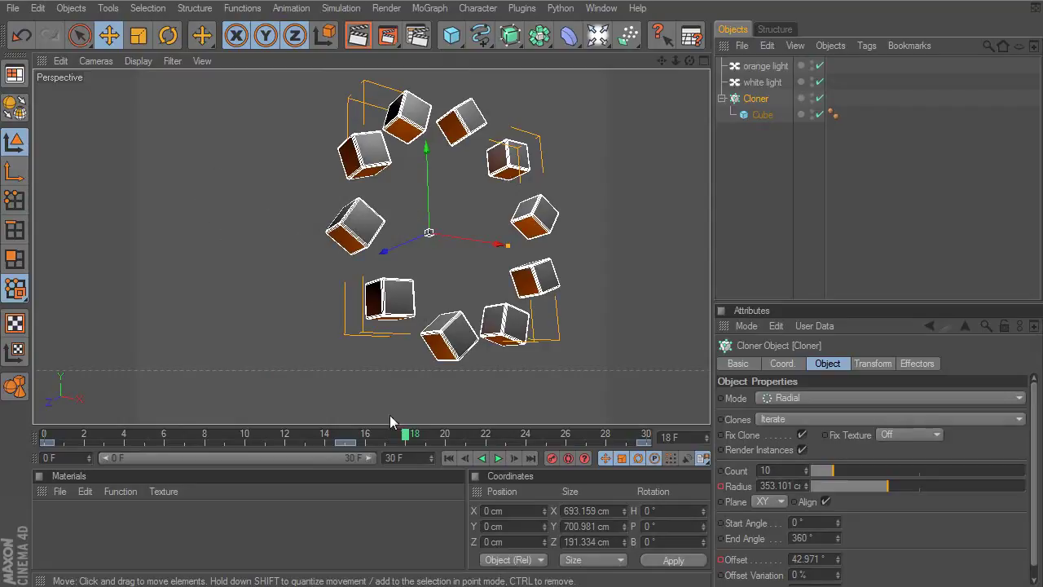
drag(393, 438, 173, 436)
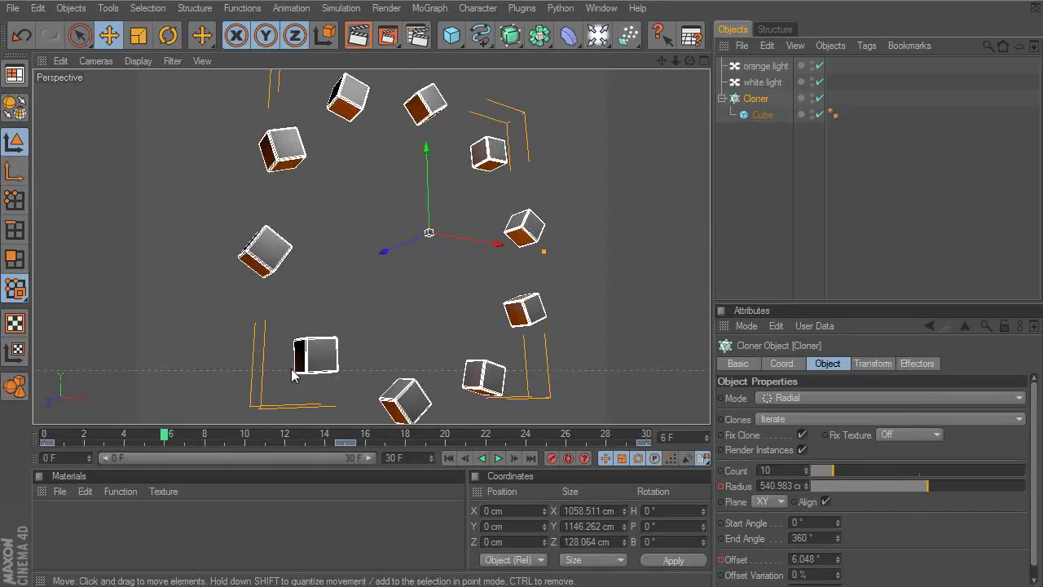
click(425, 8)
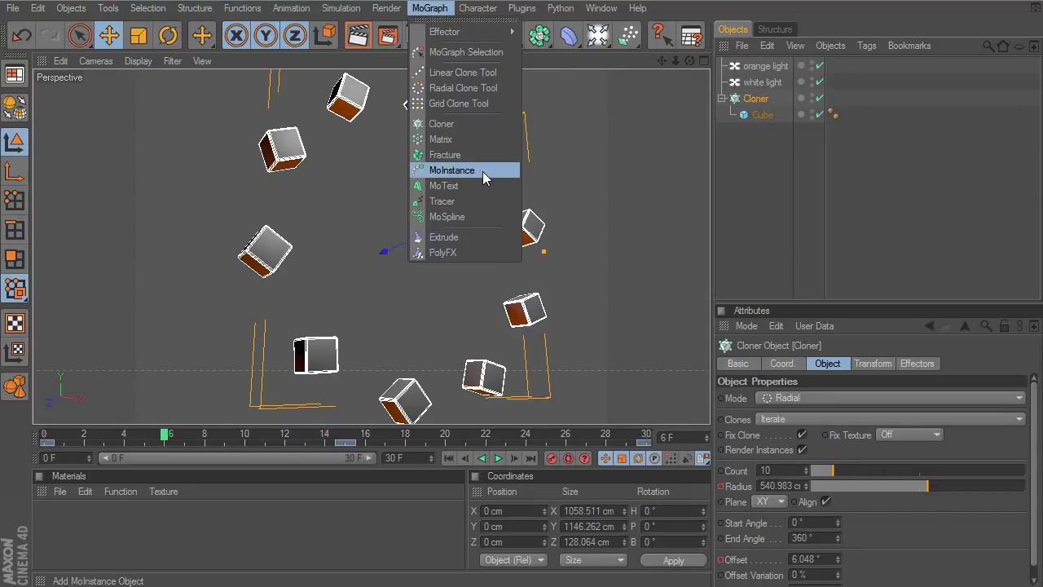
Add a MoInstance referencing the Cube, move the Cube out of the Cloner, and nest the MoInstance under the Cloner.
click(452, 171)
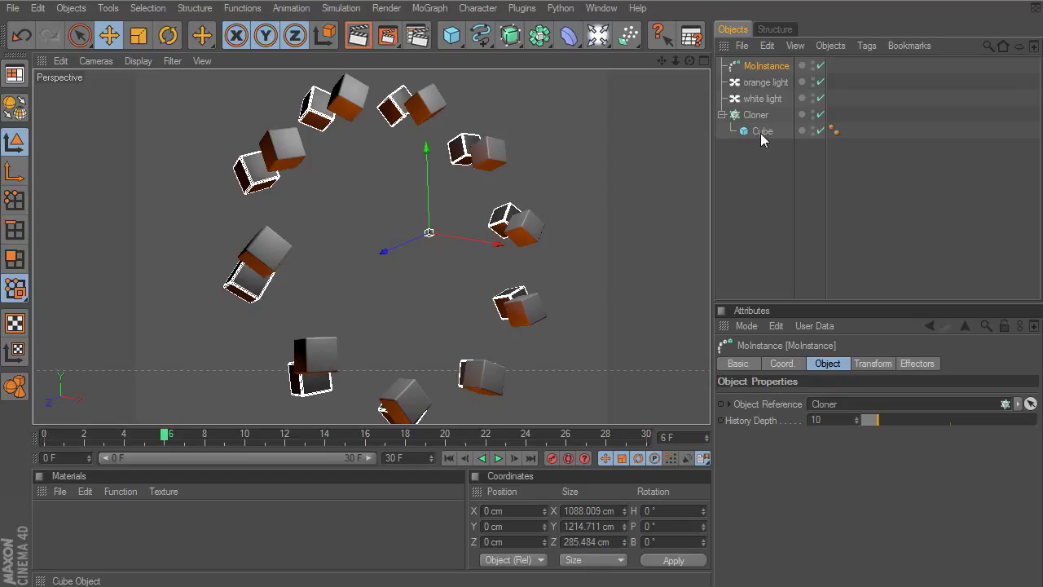
drag(762, 129, 838, 399)
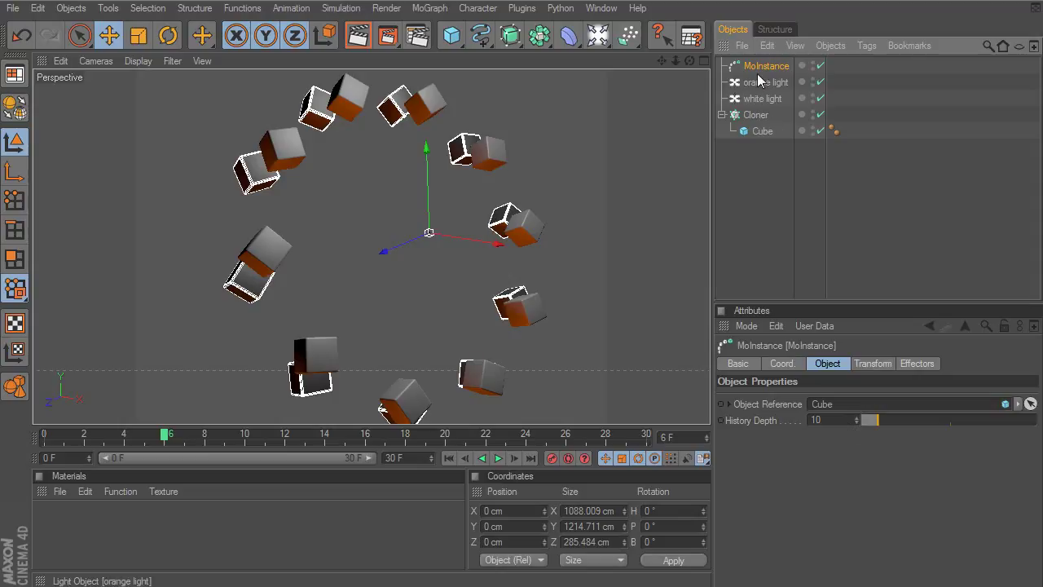
drag(761, 131, 761, 168)
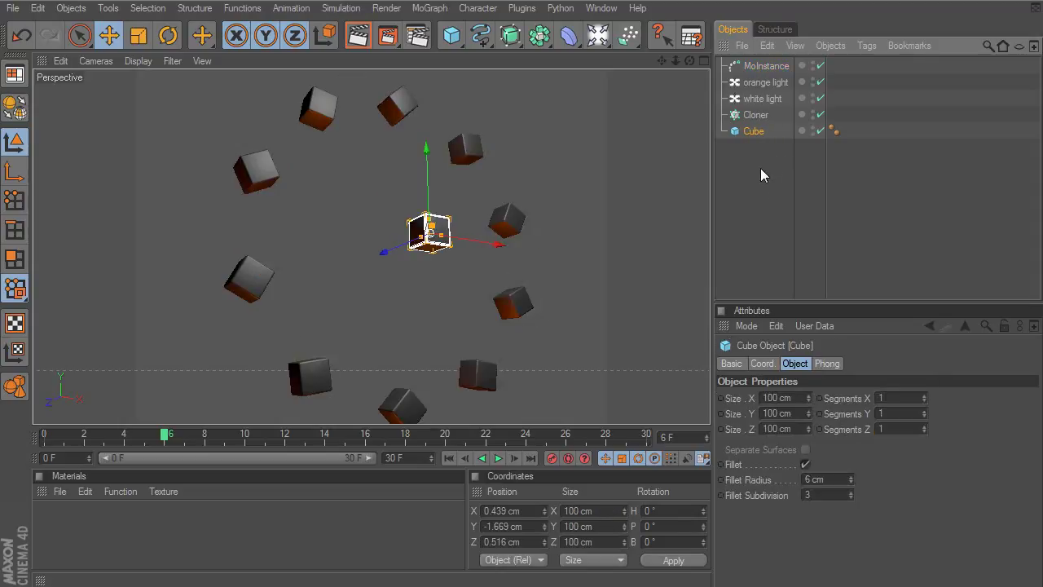
drag(765, 65, 757, 120)
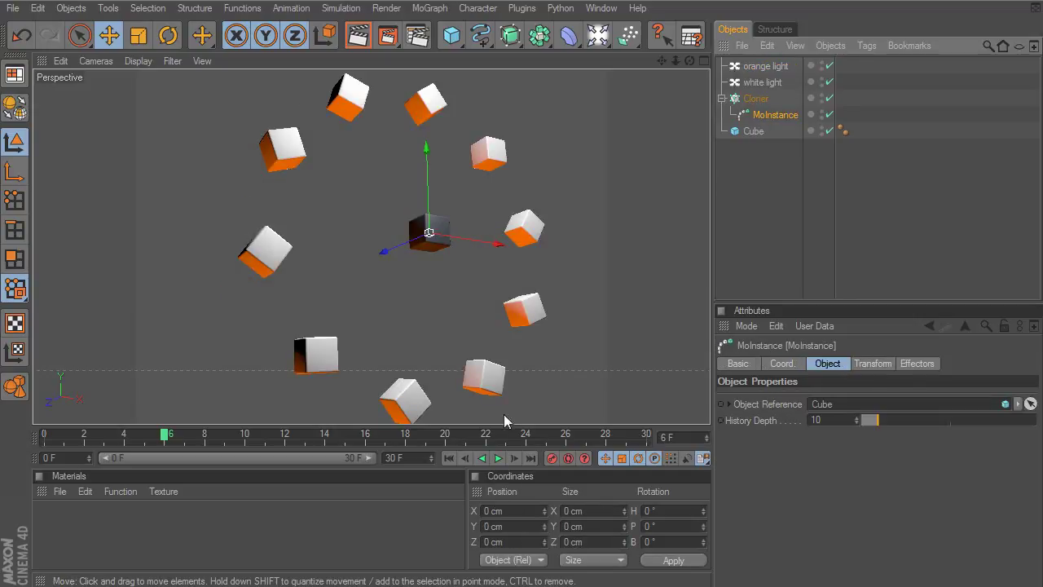
Play the animation to see the trails and lower the MoInstance History Depth to 4.
click(448, 458)
click(498, 459)
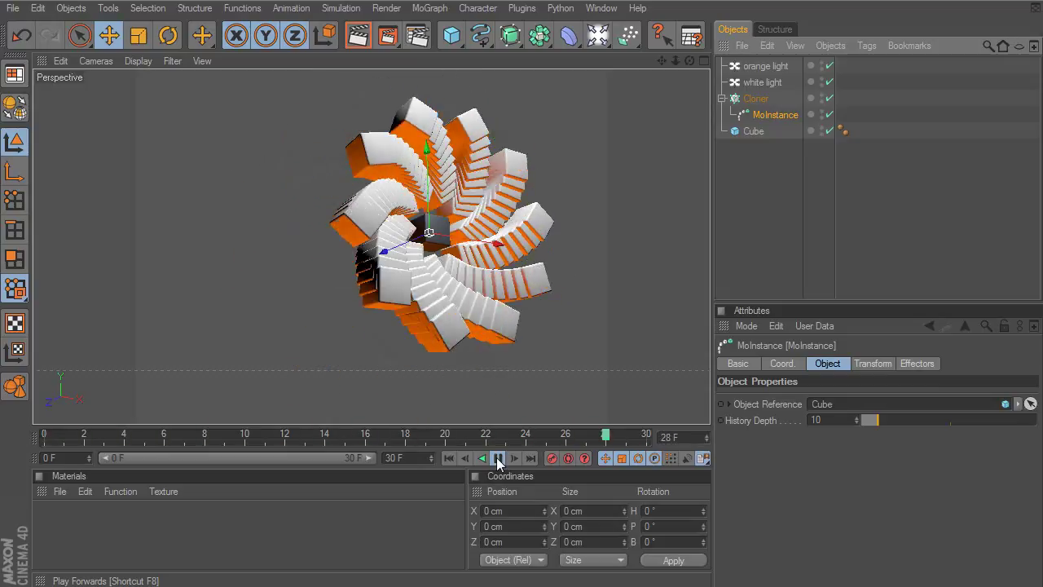
click(498, 459)
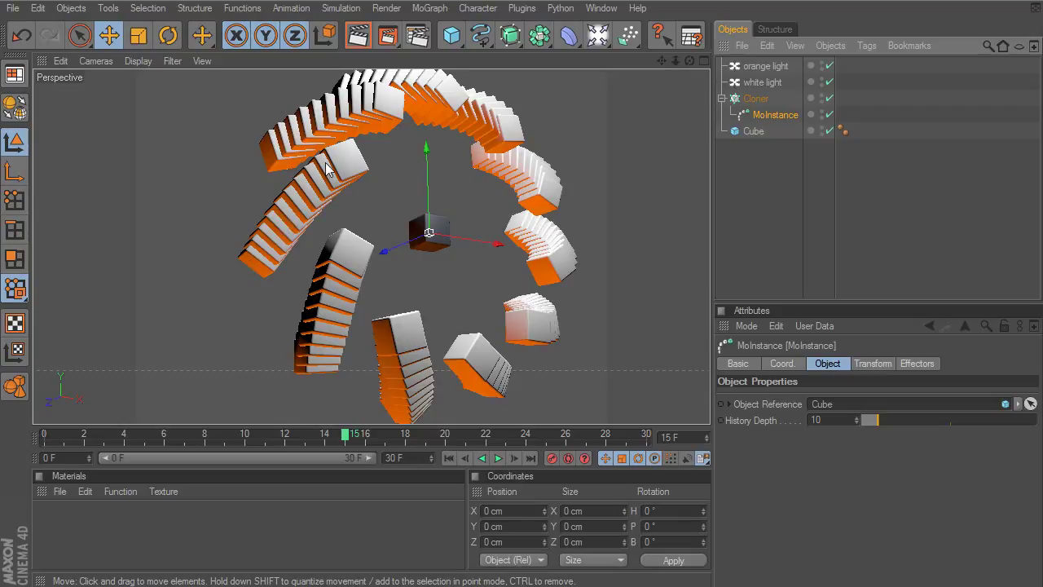
click(496, 459)
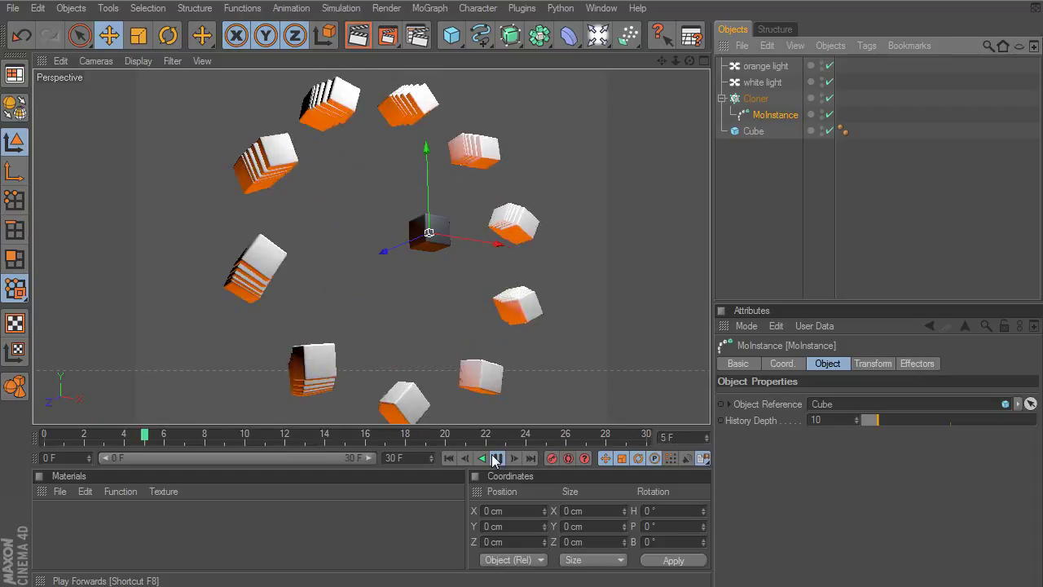
click(497, 459)
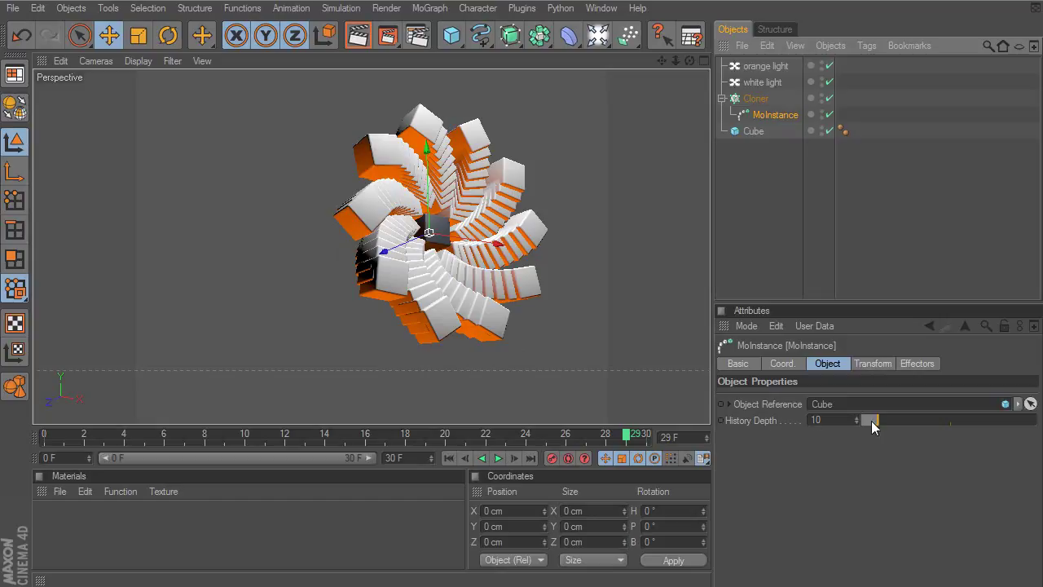
drag(876, 418, 868, 419)
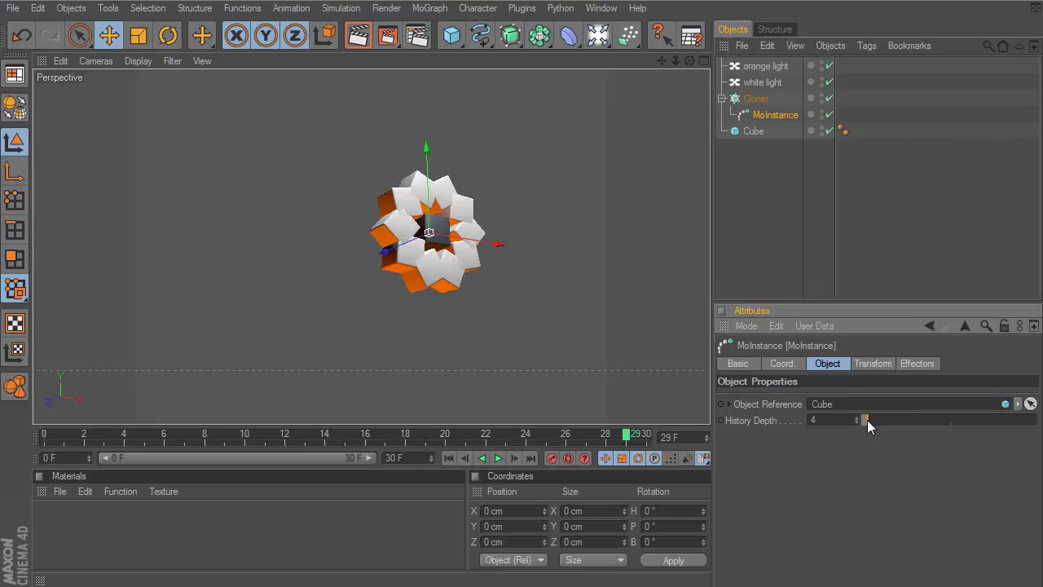
Raise the History Depth to 45 for long trails and orbit to view the spiral from below.
click(451, 457)
click(497, 458)
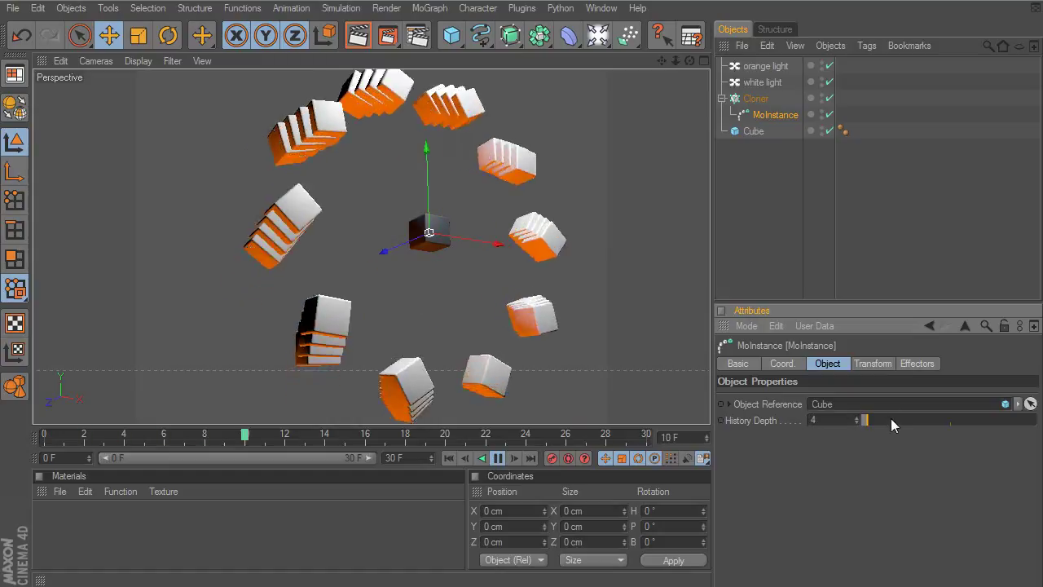
drag(935, 420, 940, 420)
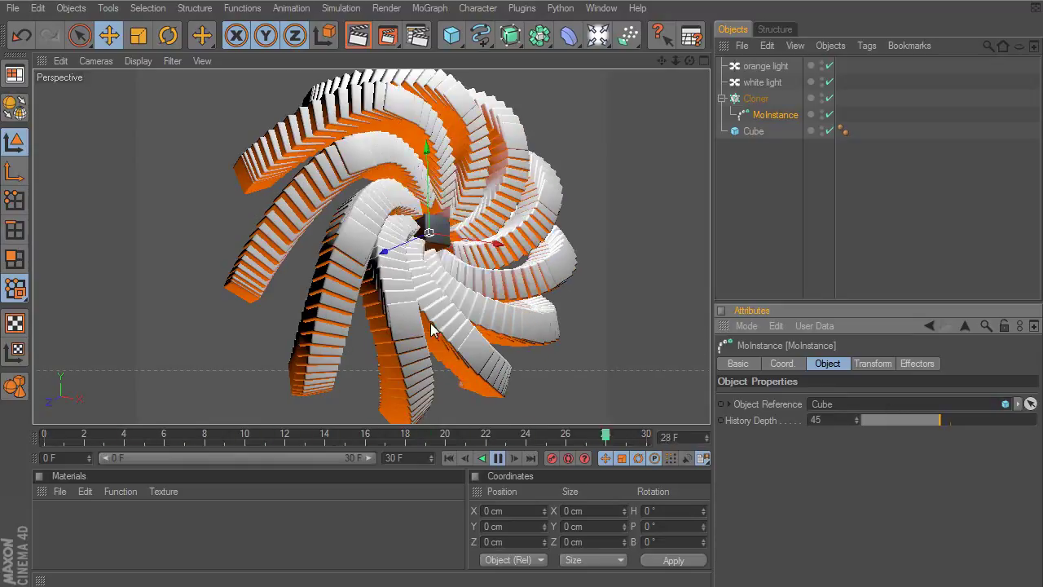
click(497, 458)
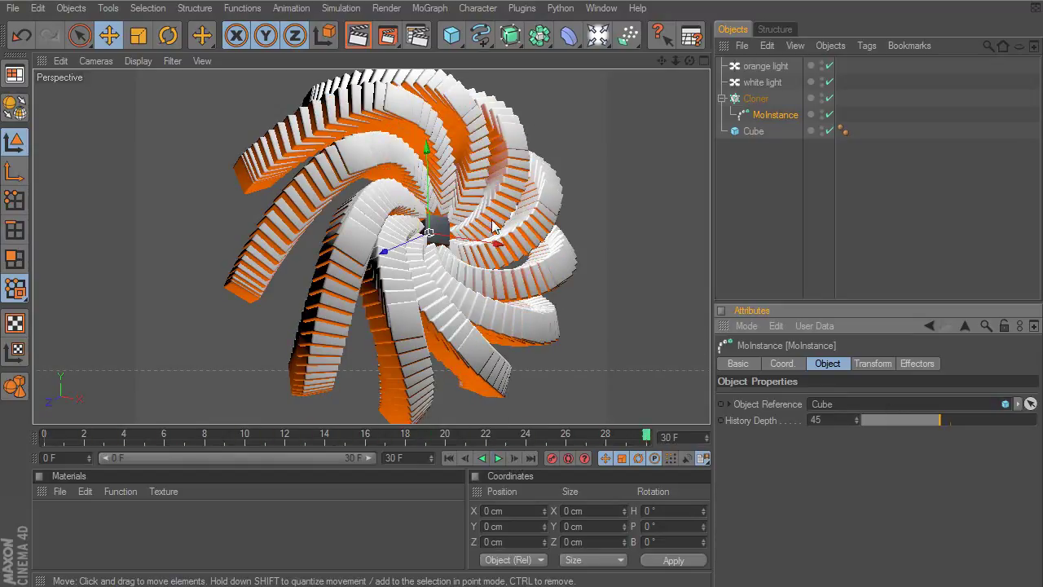
mouse_move(489, 245)
alt+mouse_down()
mouse_move(383, 245)
mouse_move(498, 245)
alt+mouse_up()
alt+drag(428, 233, 430, 232)
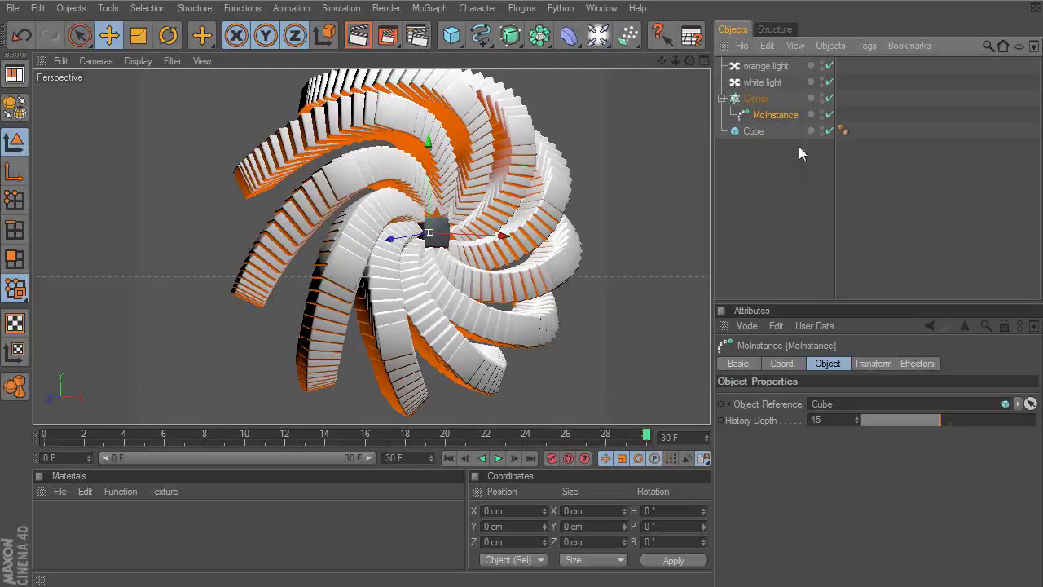
click(916, 364)
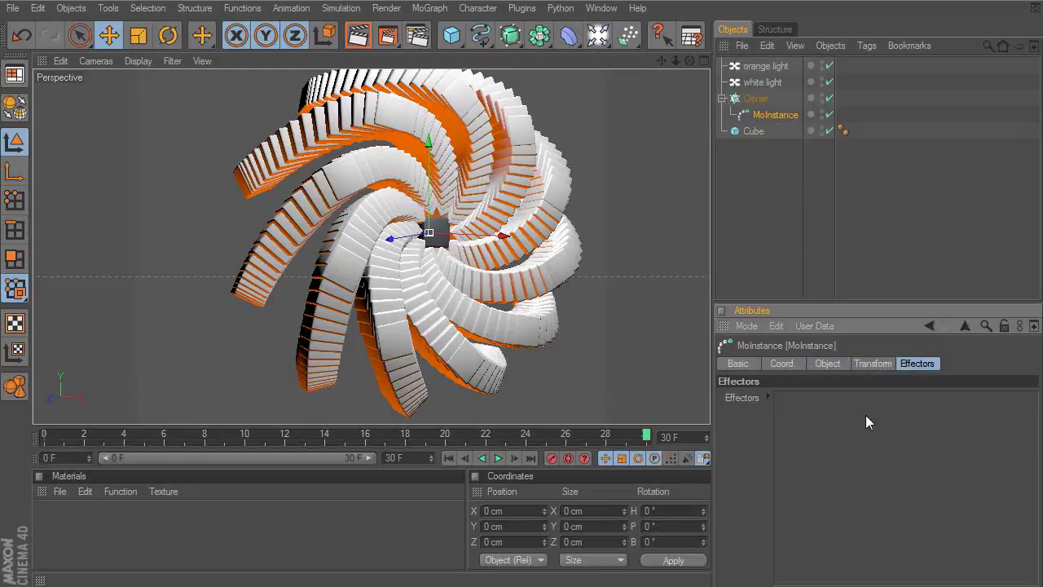
Add a Step effector from the MoGraph menu and play the animation from the start.
click(429, 7)
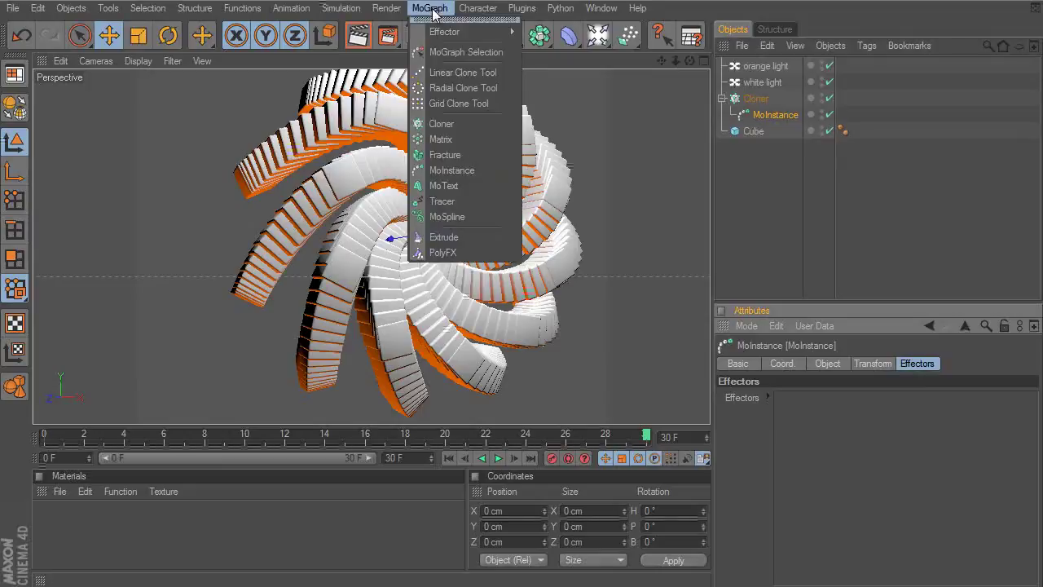
mouse_move(476, 32)
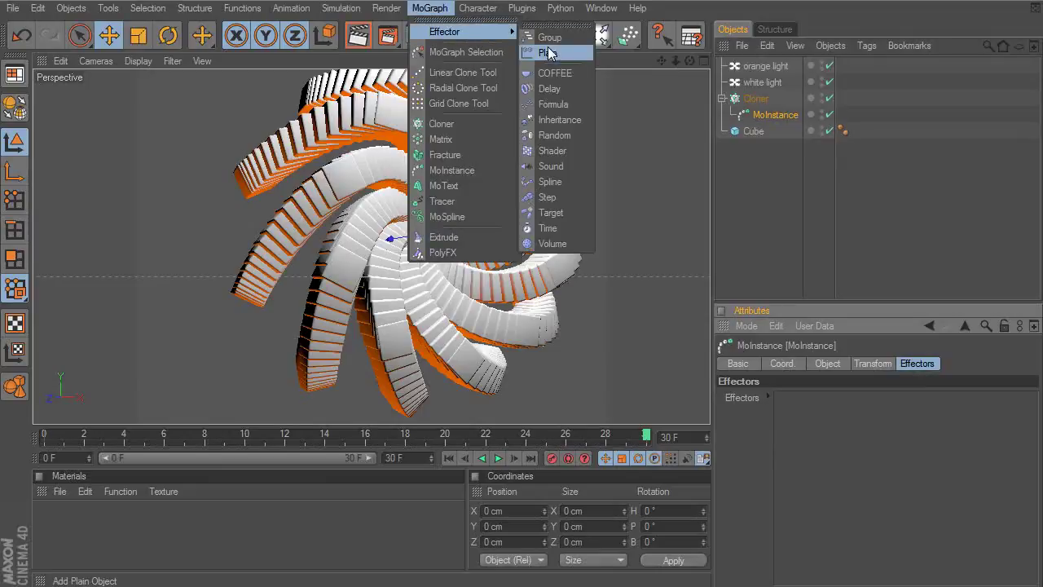
click(568, 201)
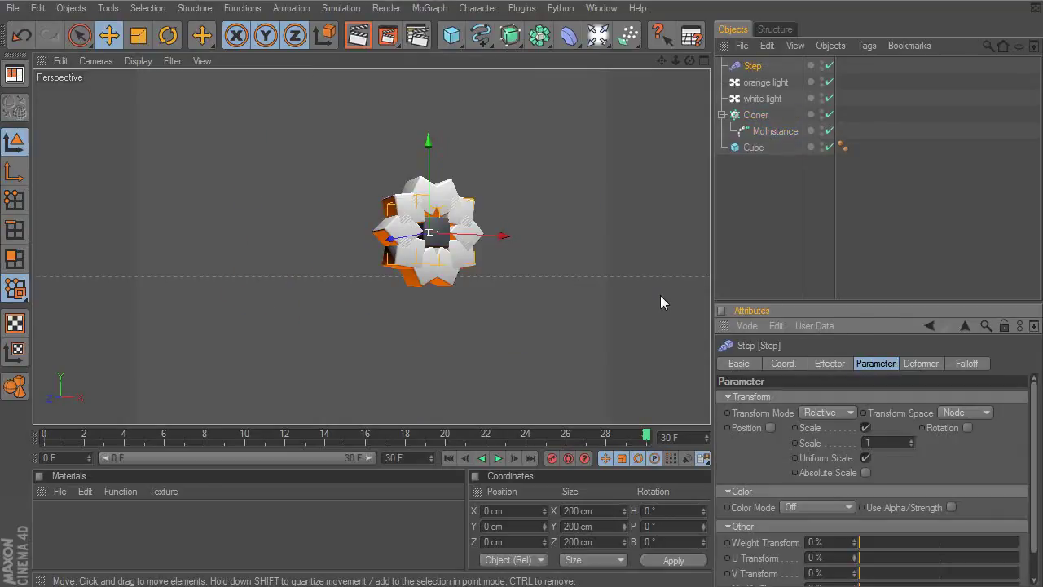
drag(1034, 405, 1033, 414)
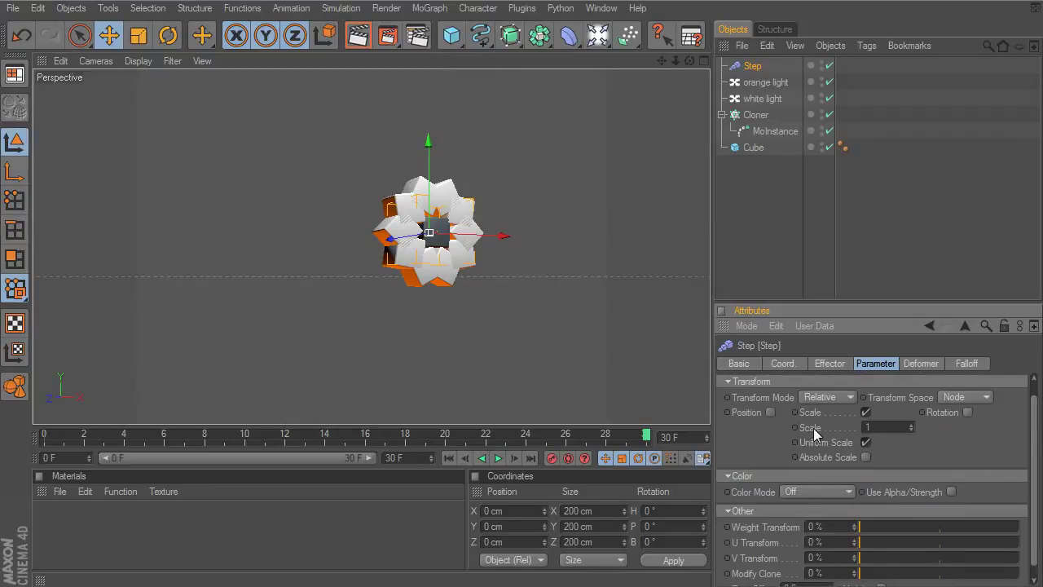
click(453, 460)
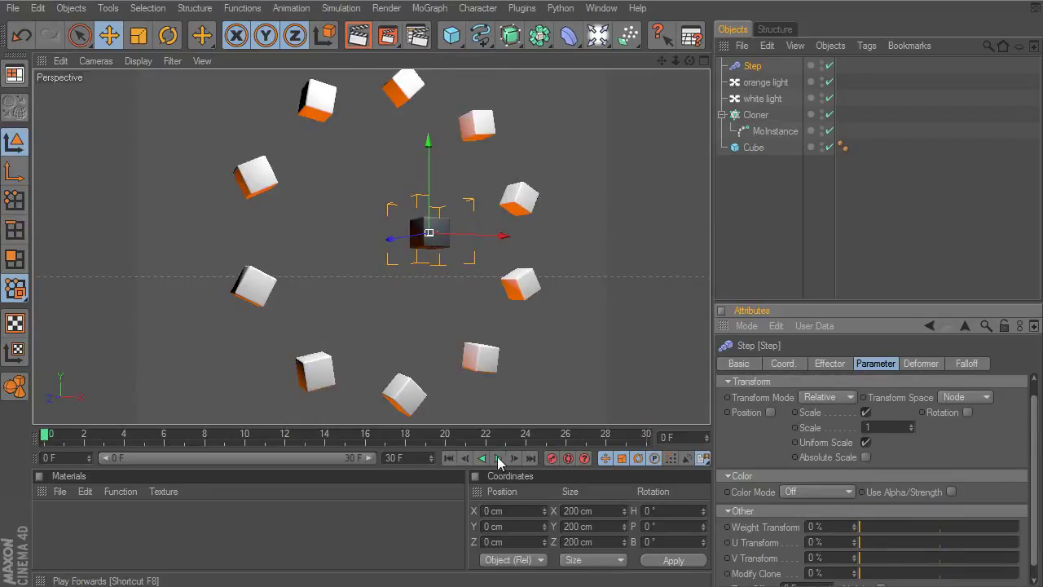
click(499, 459)
click(499, 459)
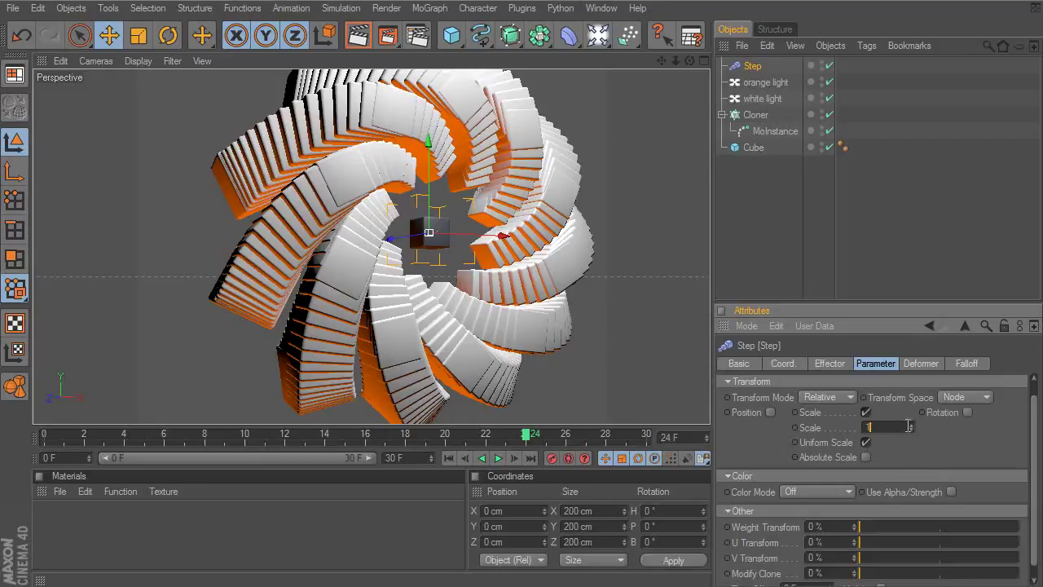
Lower the Step effector's Scale to -0.97 and replay to frame 27 to check the tapering.
drag(911, 423, 910, 525)
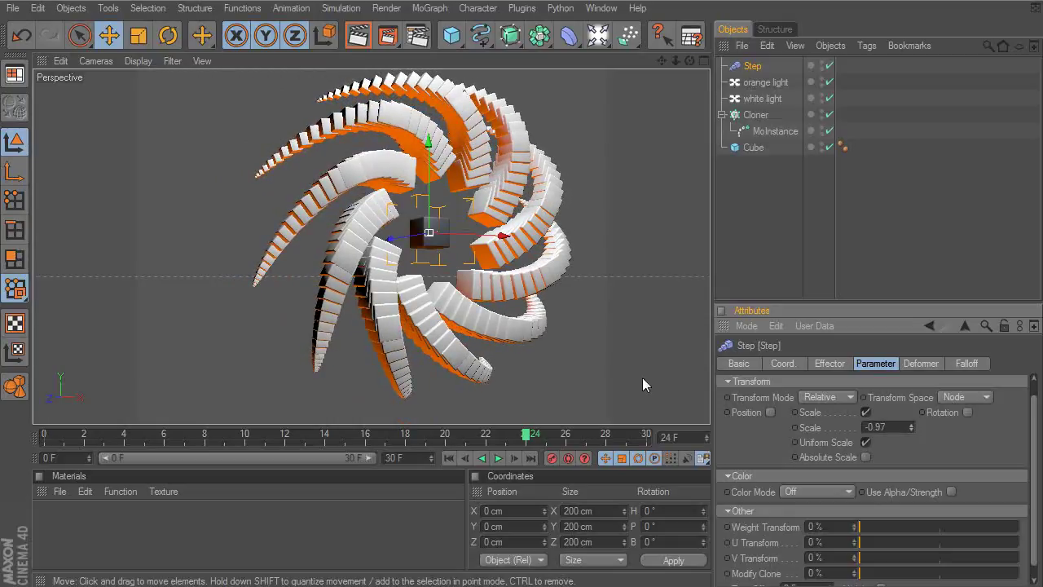
click(451, 459)
click(498, 459)
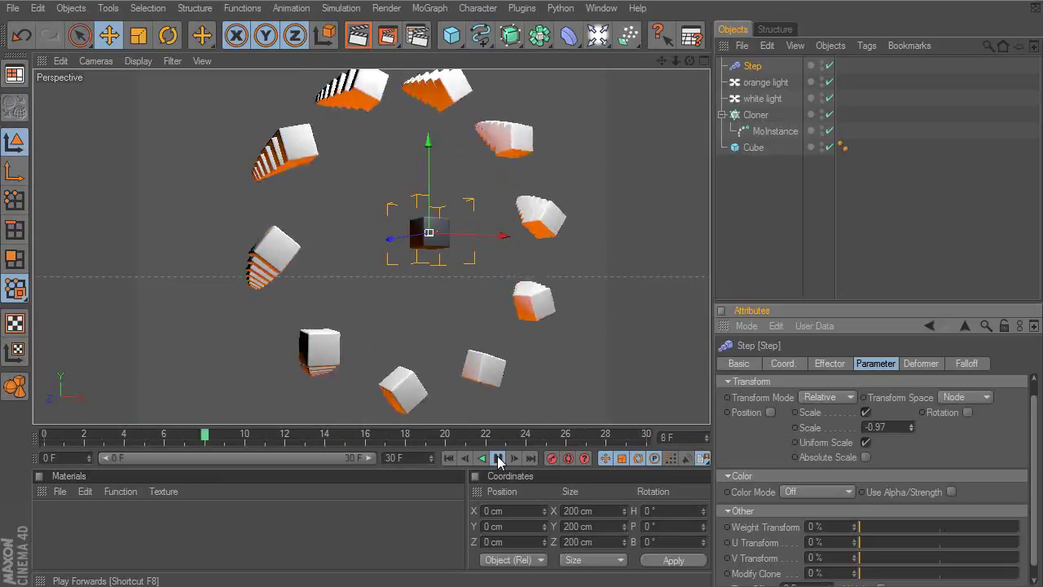
click(498, 459)
alt+drag(522, 407, 405, 399)
alt+right_drag(405, 399, 636, 293)
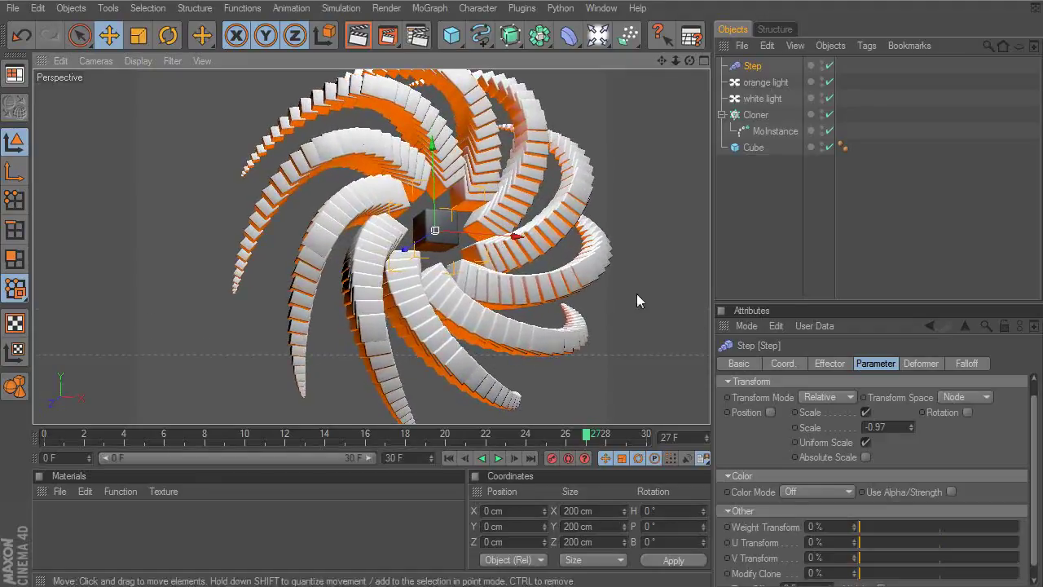
Enable Step effector Rotation with a 275° pitch and replay to frame 27 to see the twist.
click(968, 412)
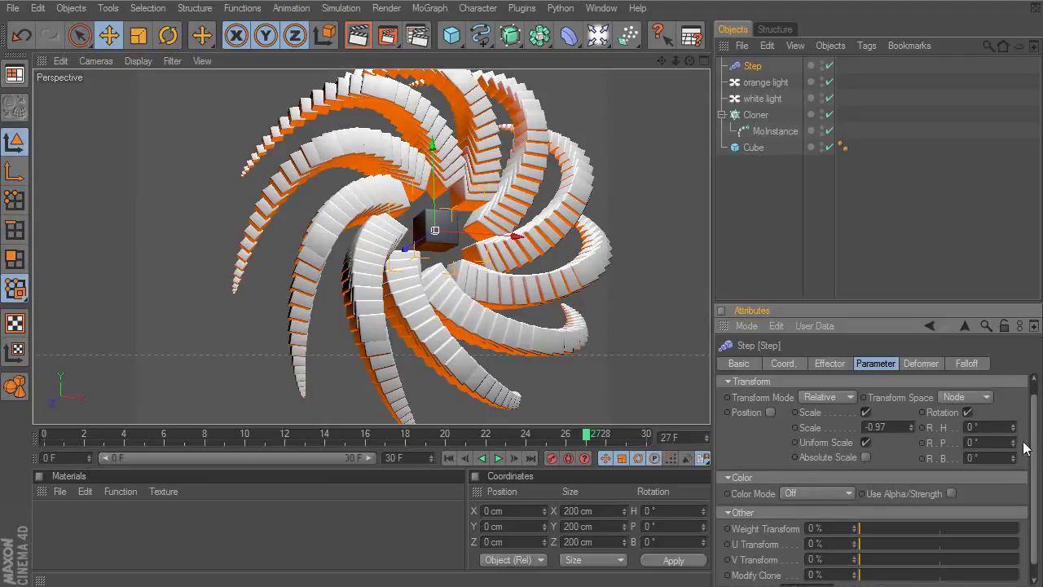
drag(1013, 442, 1042, 399)
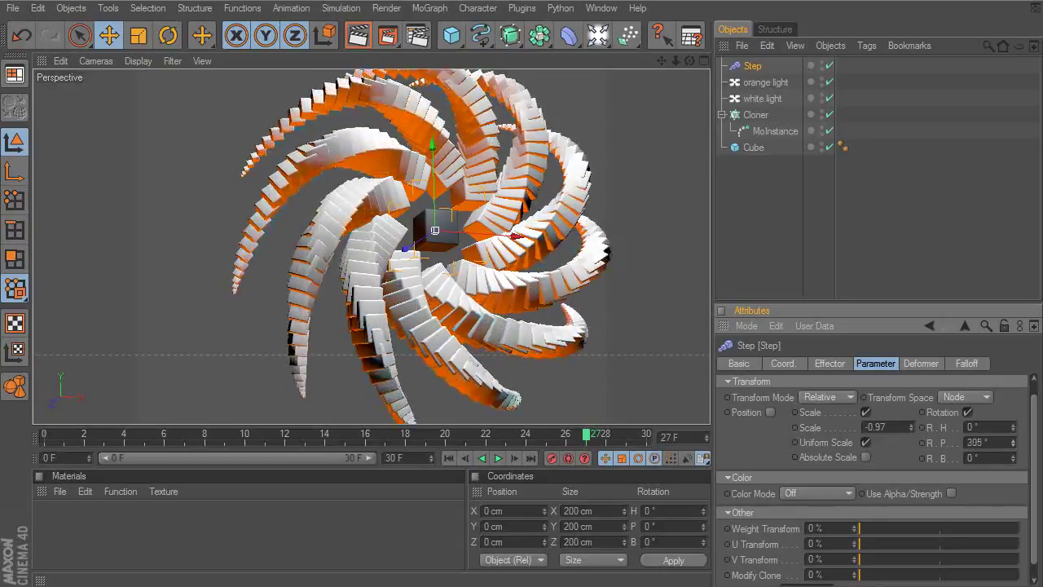
click(448, 458)
click(498, 458)
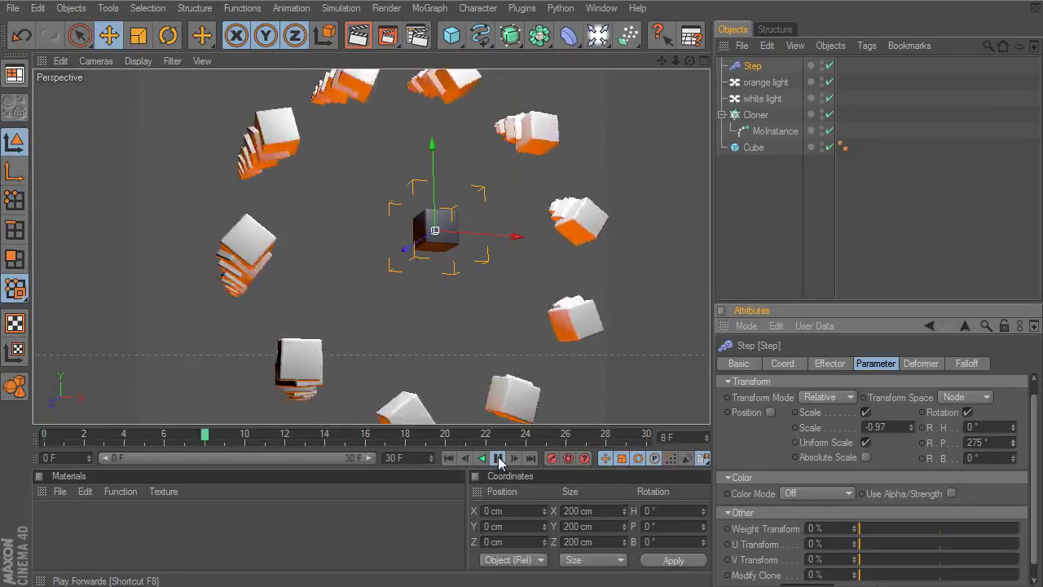
click(499, 458)
alt+drag(479, 328, 289, 233)
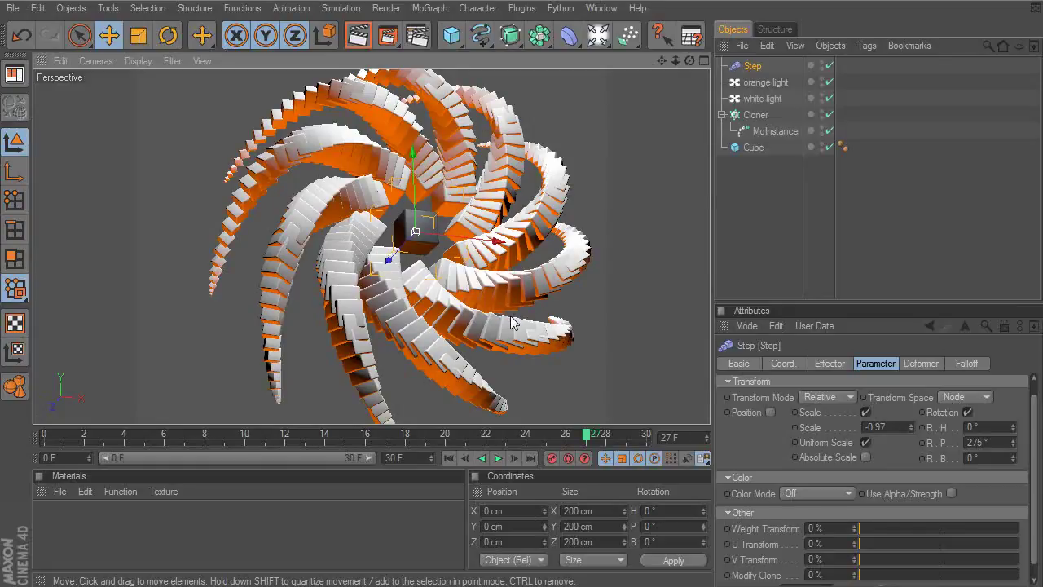
Render frame 0 in the viewport, deselect the effector, then render it to the Picture Viewer.
key(ctrl+r)
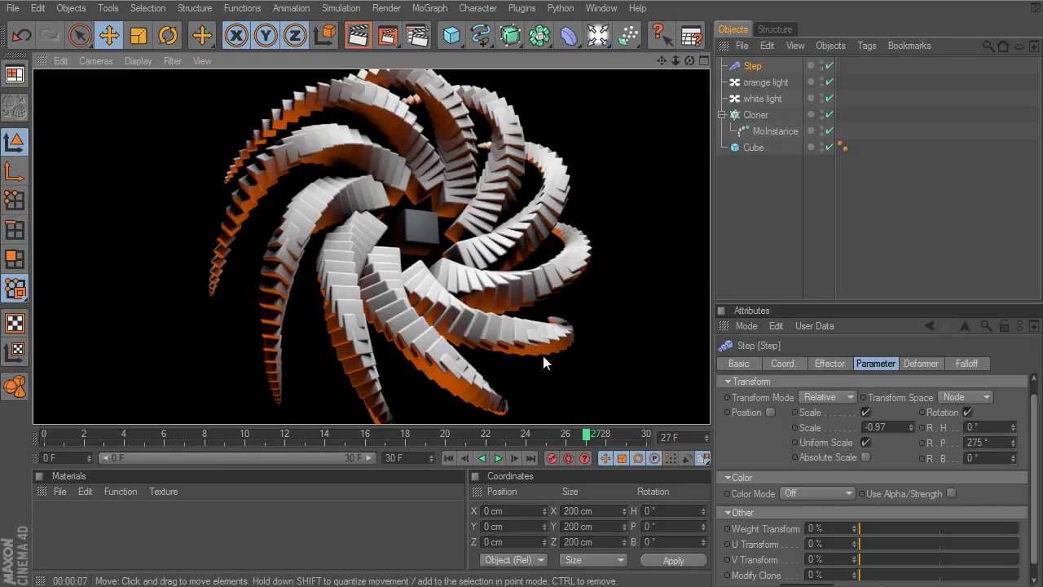
click(553, 374)
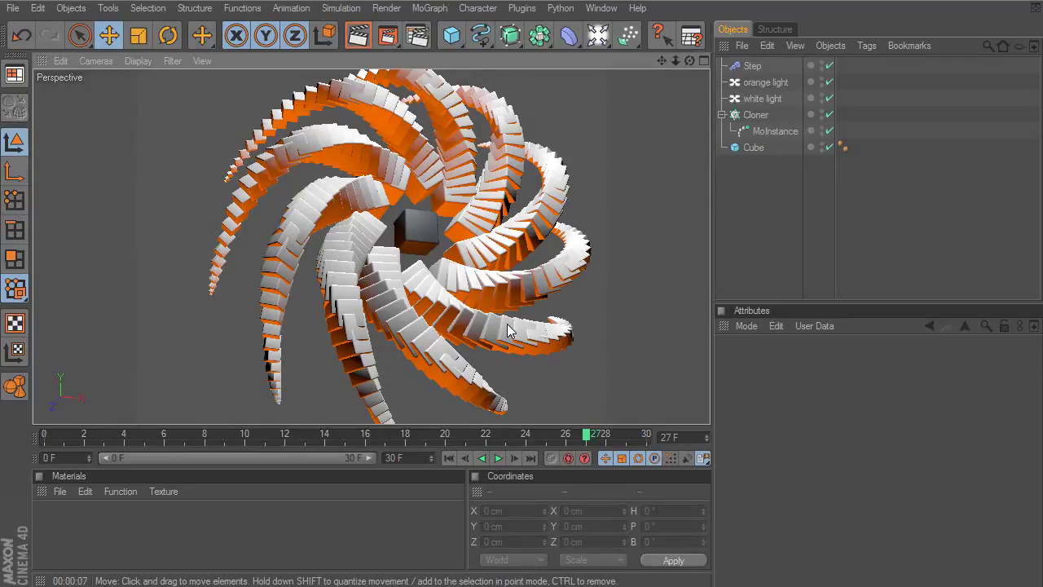
key(shift+r)
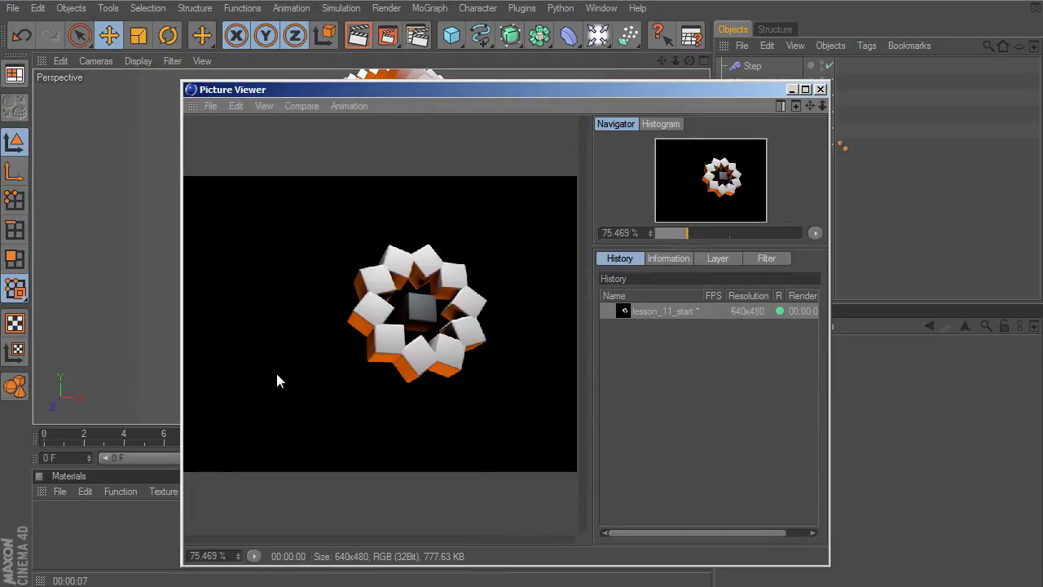
Play to frame 27, render it to the Picture Viewer, then close it and return to frame 0.
click(820, 91)
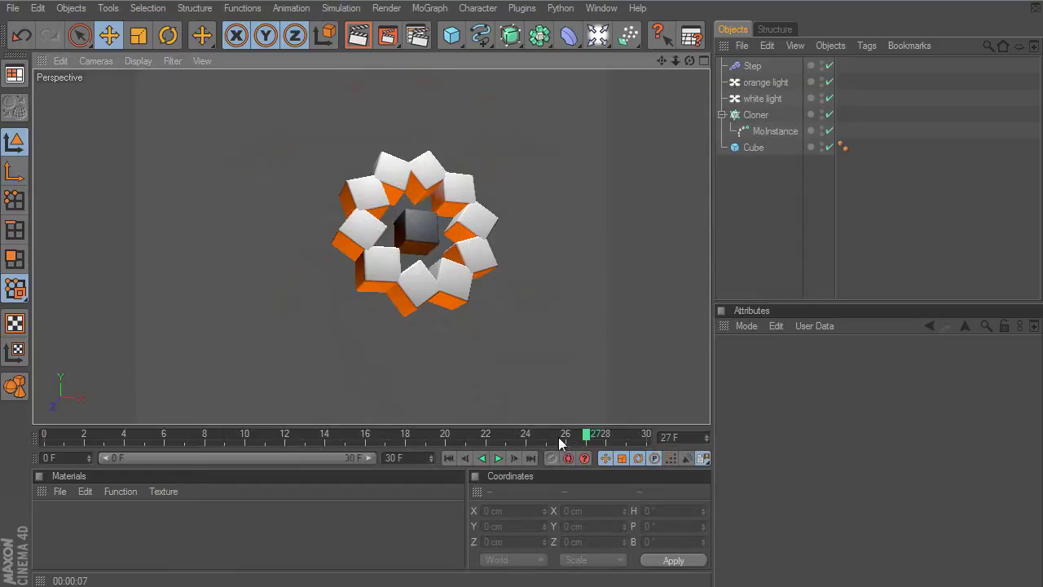
click(449, 459)
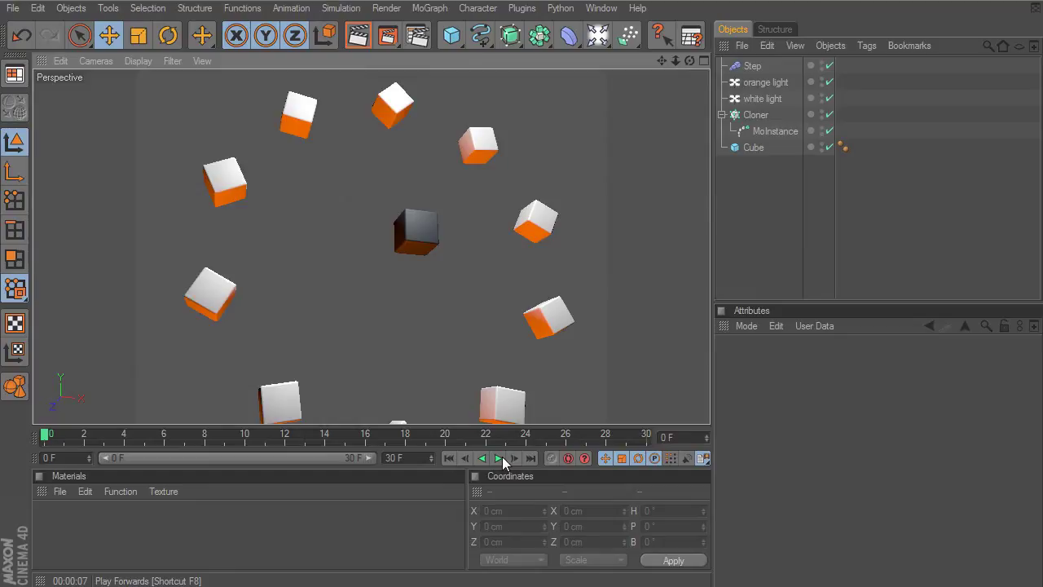
click(498, 458)
click(499, 458)
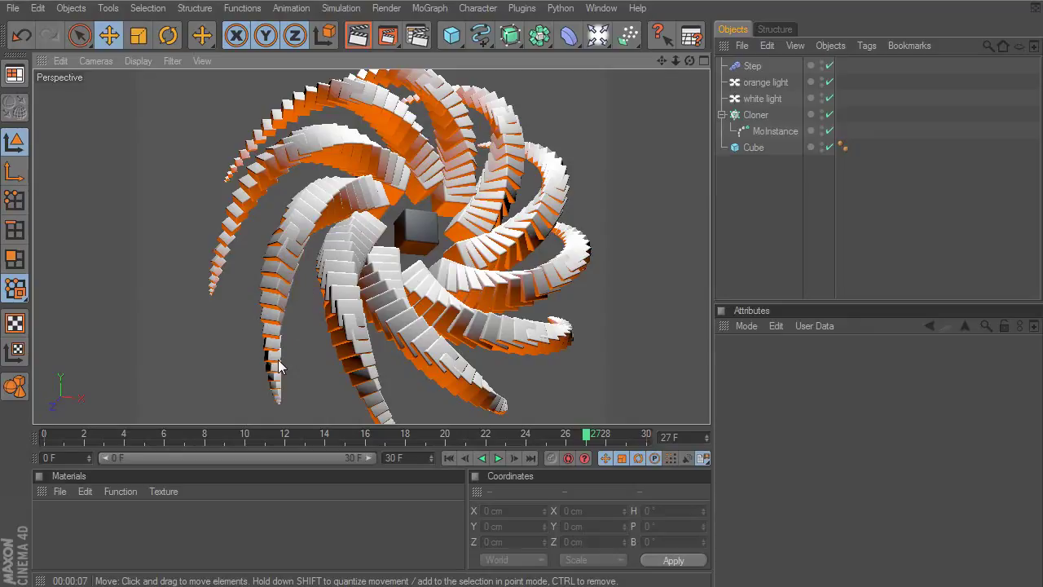
key(shift+r)
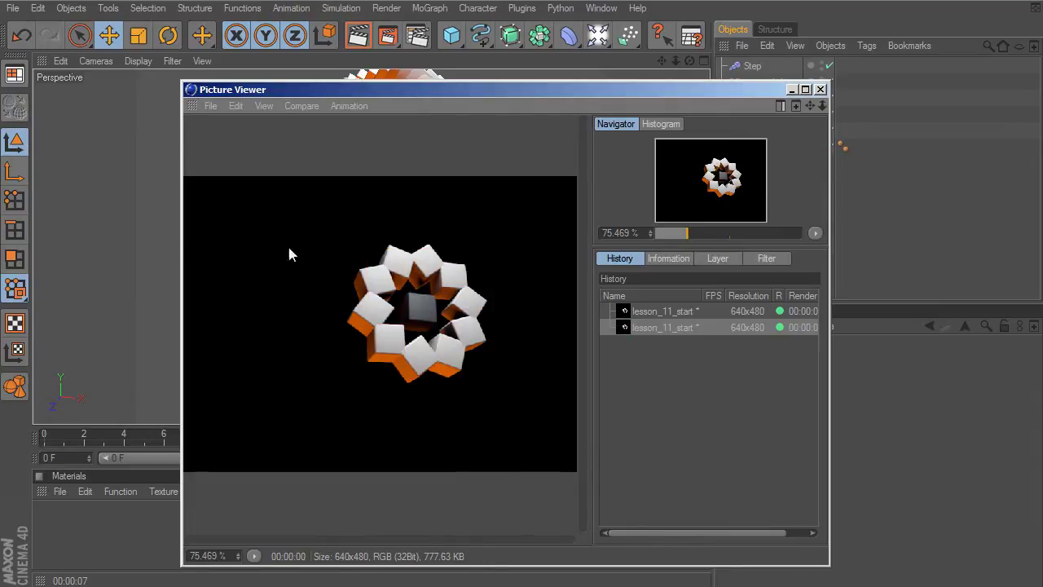
click(820, 90)
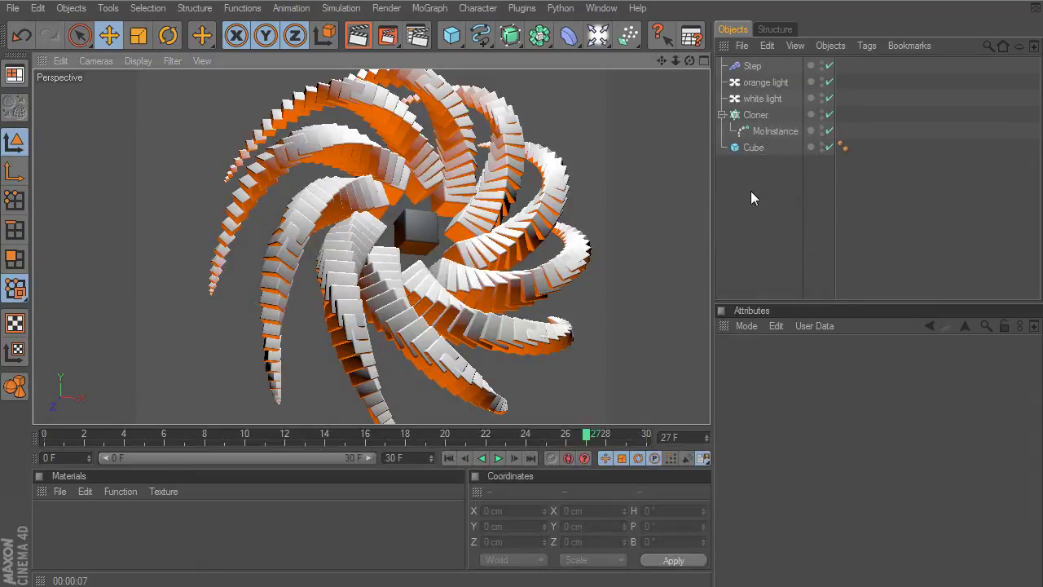
click(448, 458)
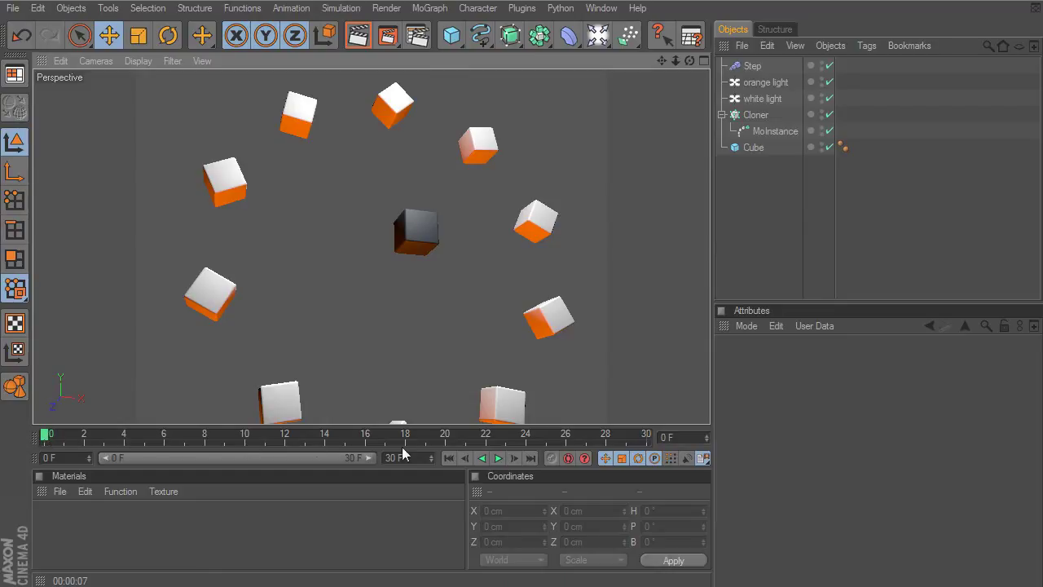
Render frame 0, set the Render Settings frame range to All Frames, and start the animation render.
key(shift+r)
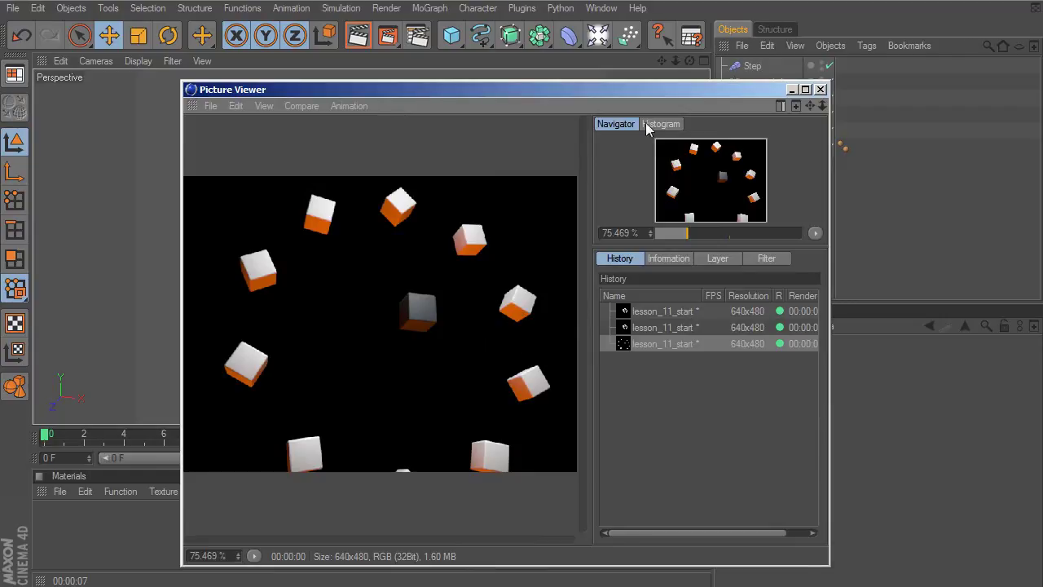
click(821, 89)
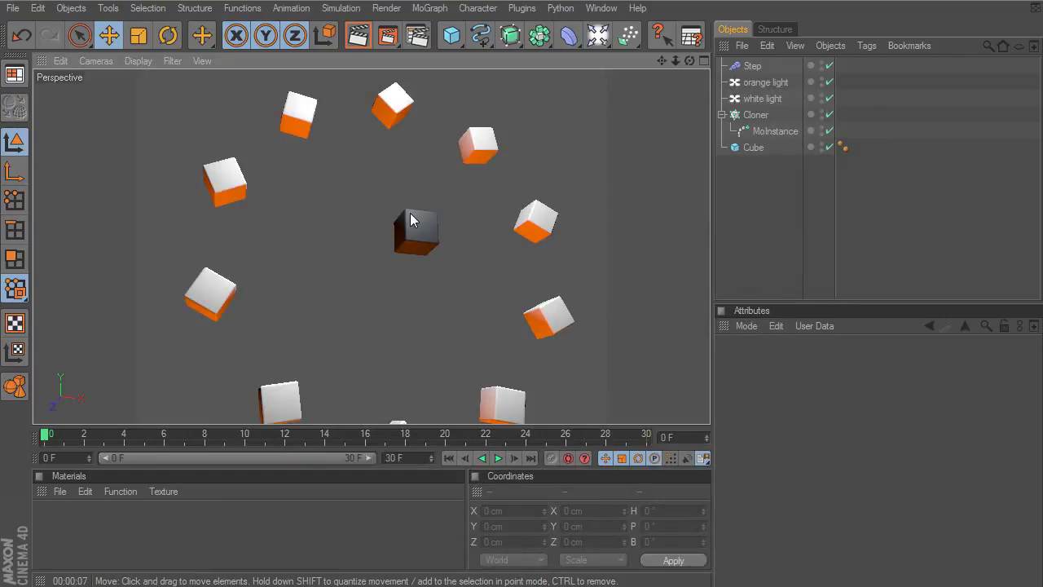
key(ctrl+b)
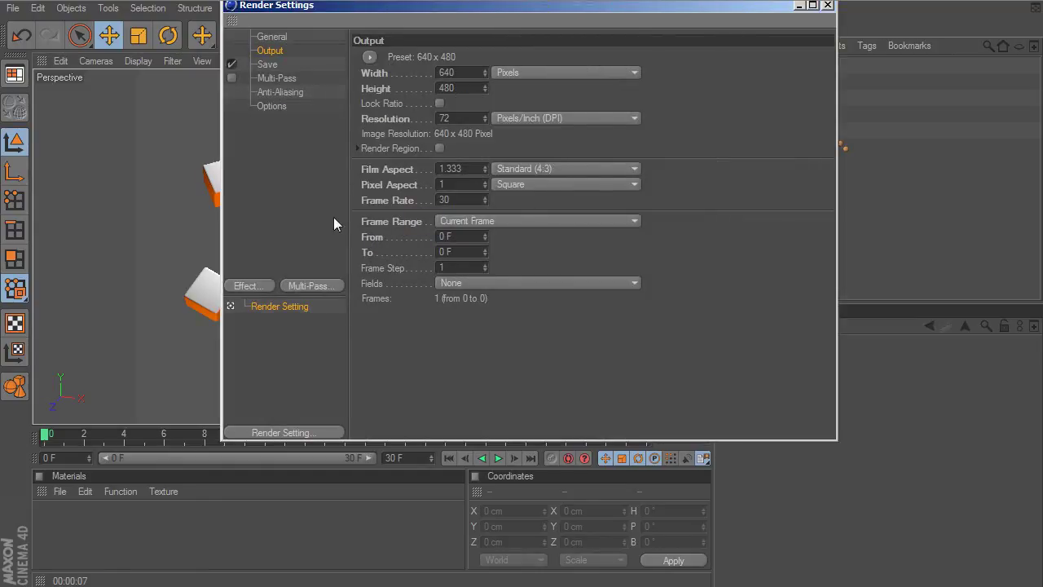
click(507, 221)
click(493, 268)
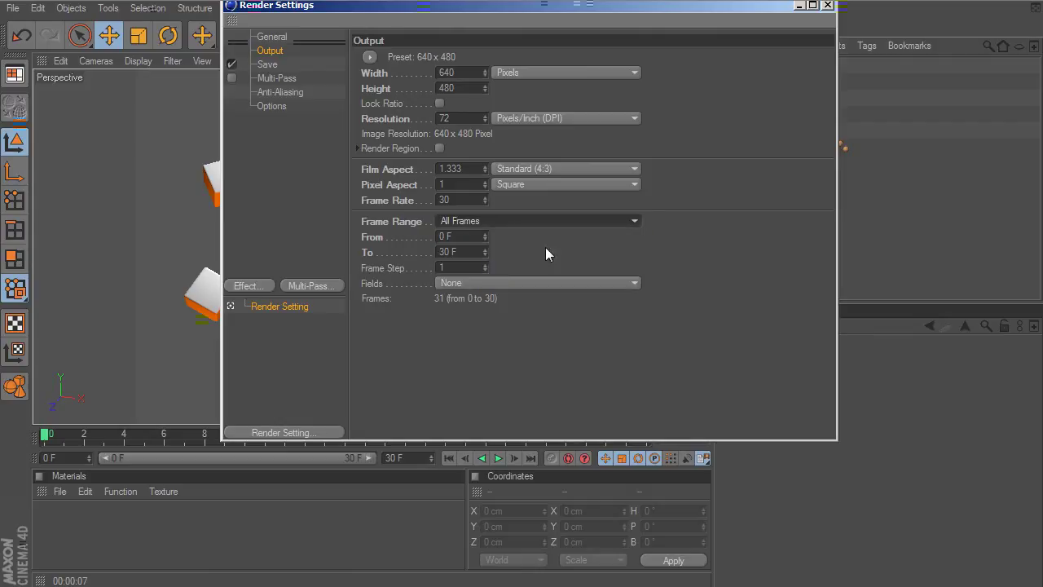
click(827, 6)
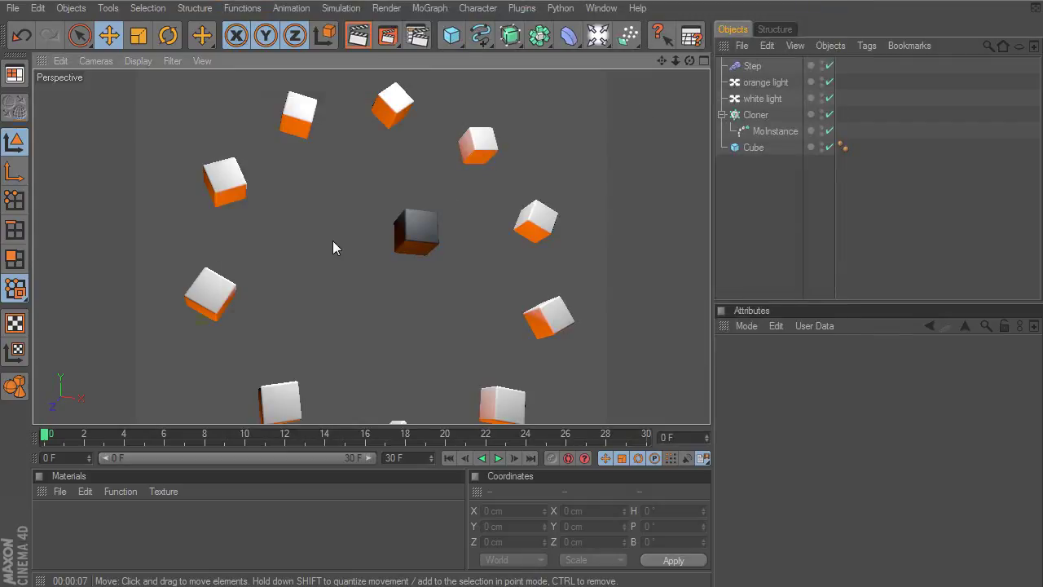
key(shift+r)
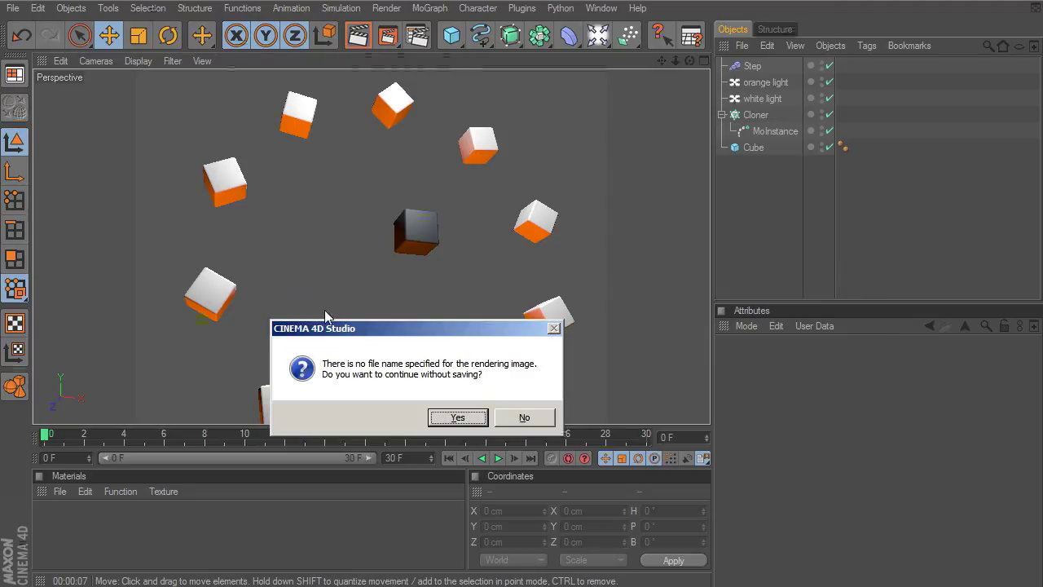
Continue rendering without saving a file and enlarge the Picture Viewer window.
click(455, 418)
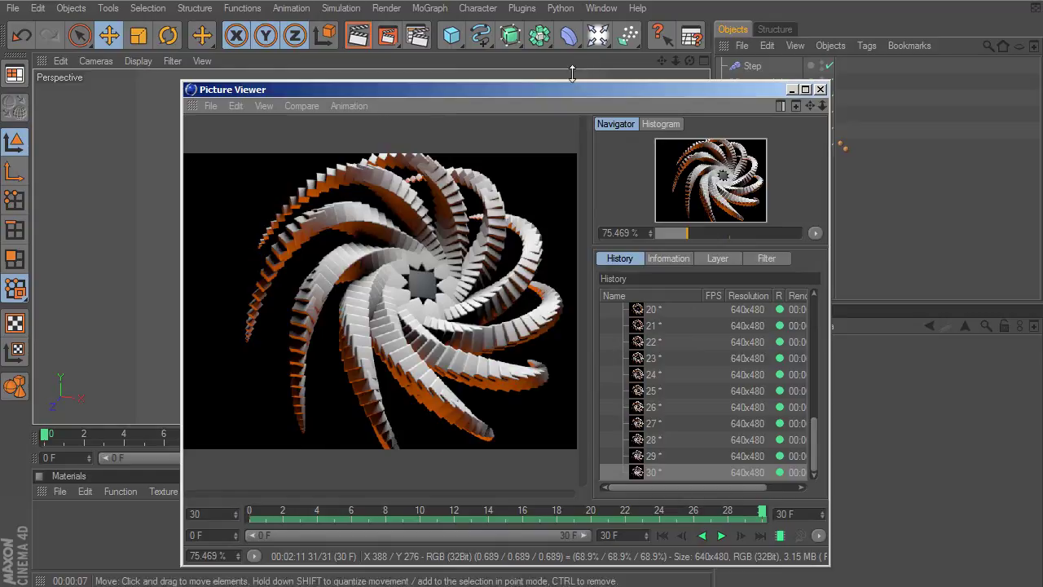
drag(555, 88, 545, 39)
drag(817, 514, 1001, 562)
Play and scrub through the 31 rendered frames, then close the Picture Viewer.
click(893, 528)
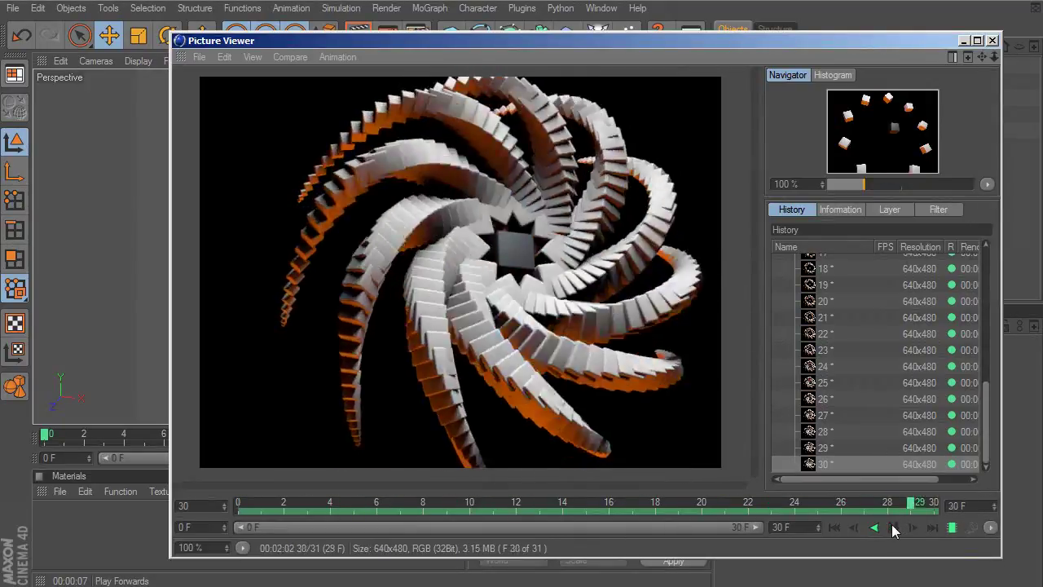
click(892, 528)
drag(692, 501, 939, 524)
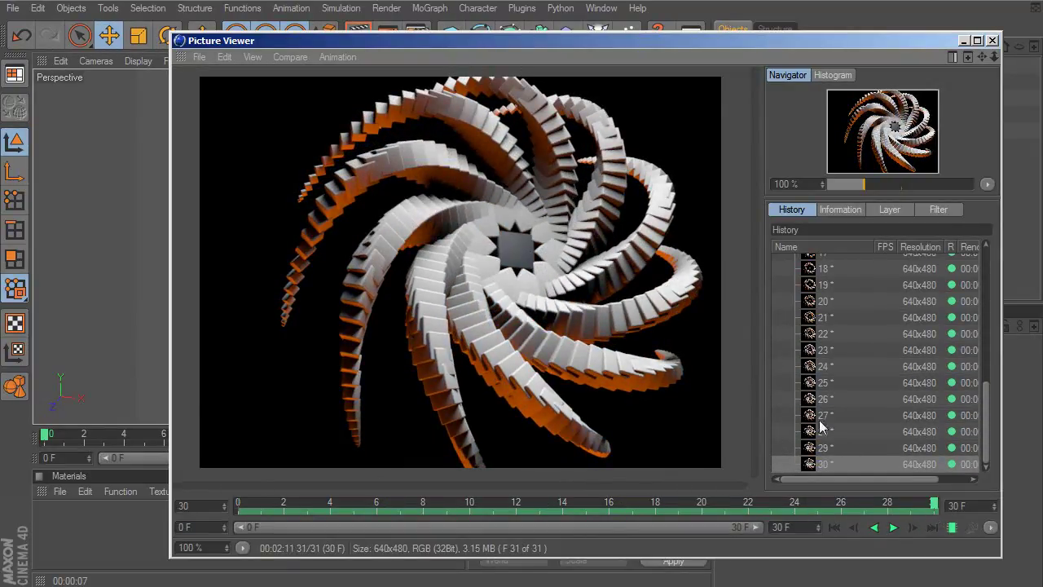
drag(274, 501, 979, 510)
drag(900, 45, 854, 37)
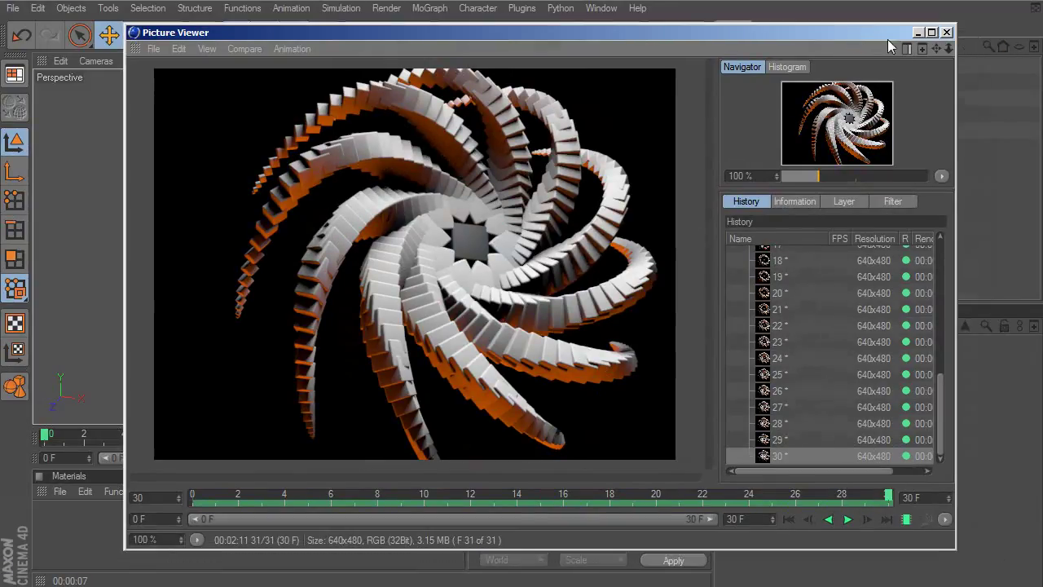
click(947, 33)
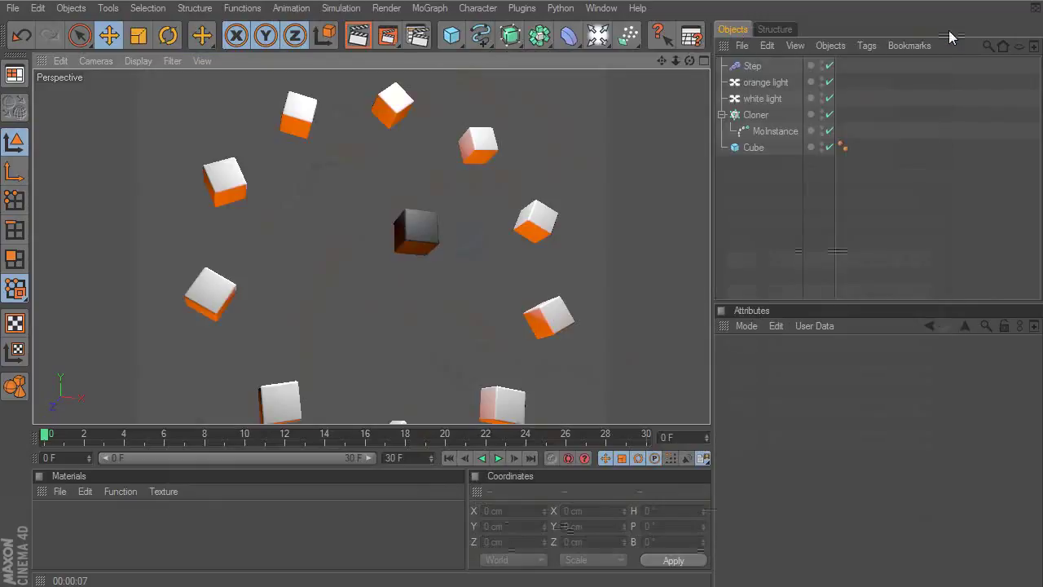
Select the Cloner and give it a MoGraph Cache tag from Tags > MoGraph Tags.
click(756, 115)
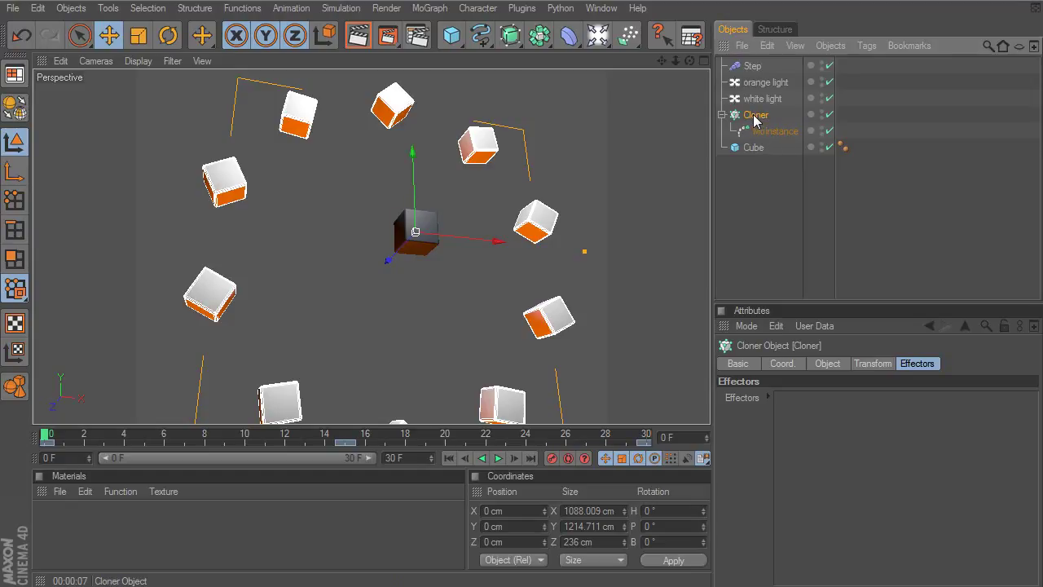
click(867, 47)
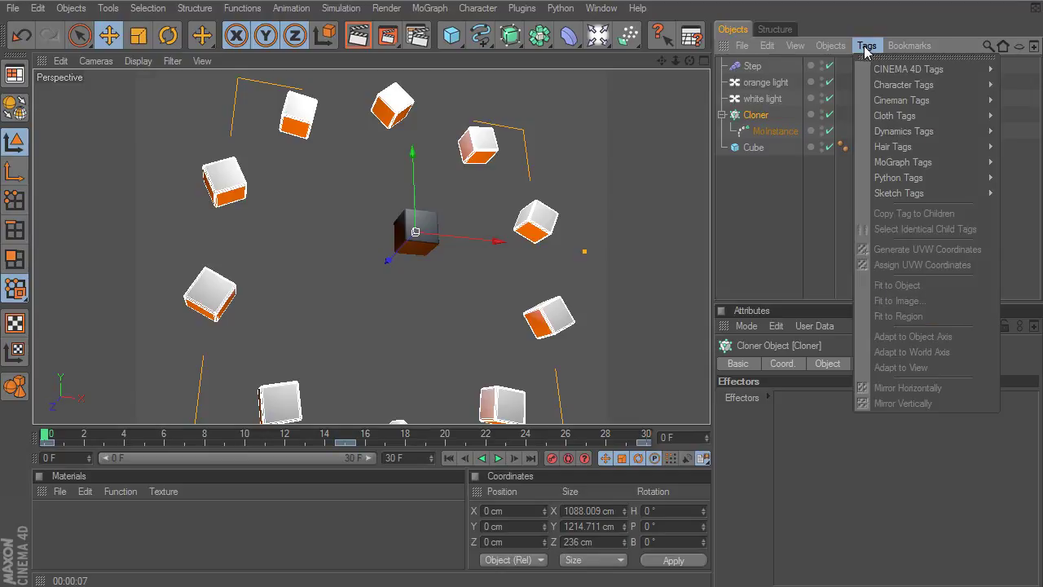
mouse_move(888, 163)
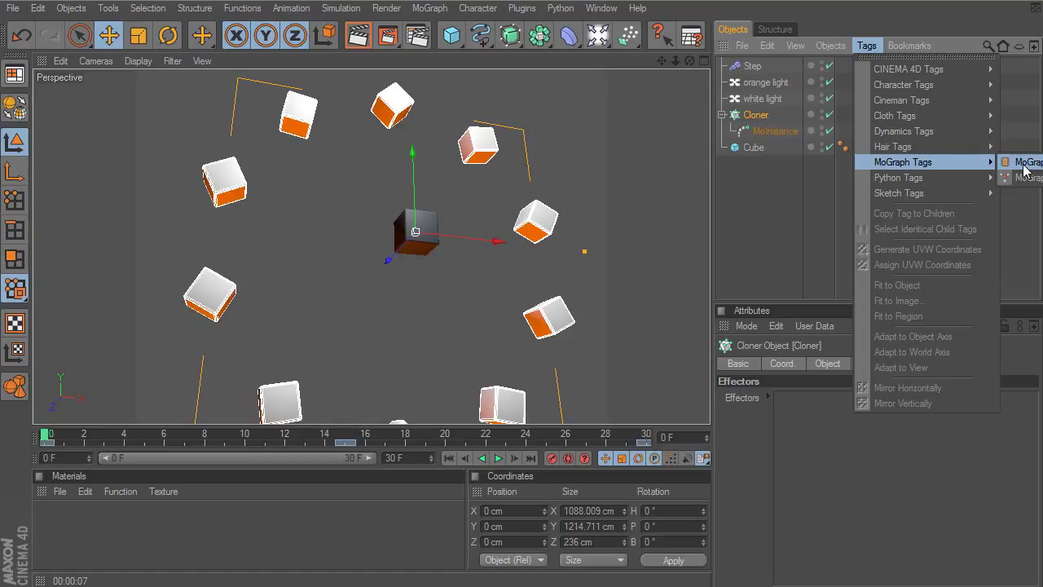
click(1025, 164)
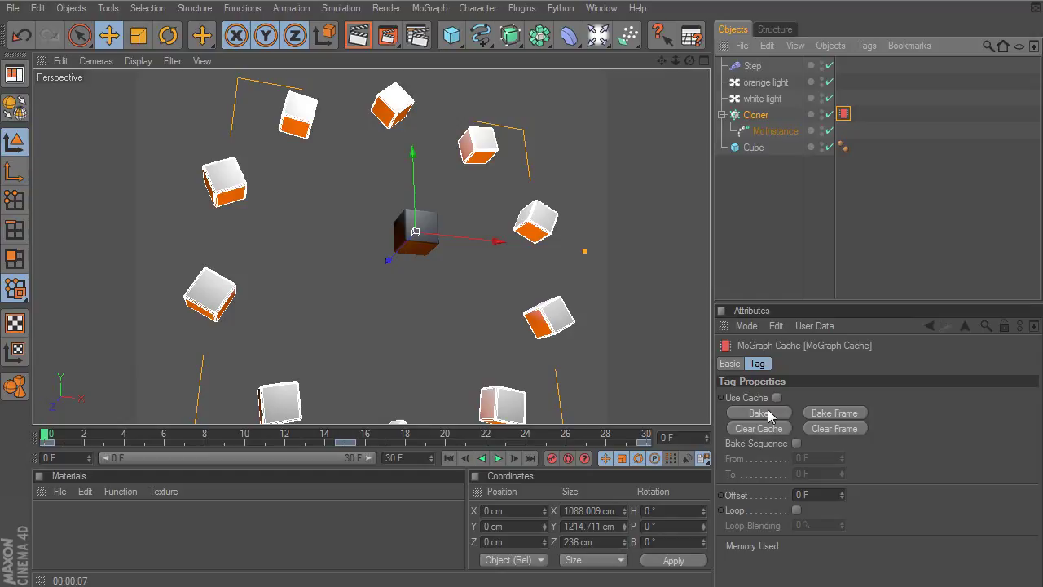
Bake the cloner animation into the MoGraph Cache tag with Bake Sequence left off.
click(797, 444)
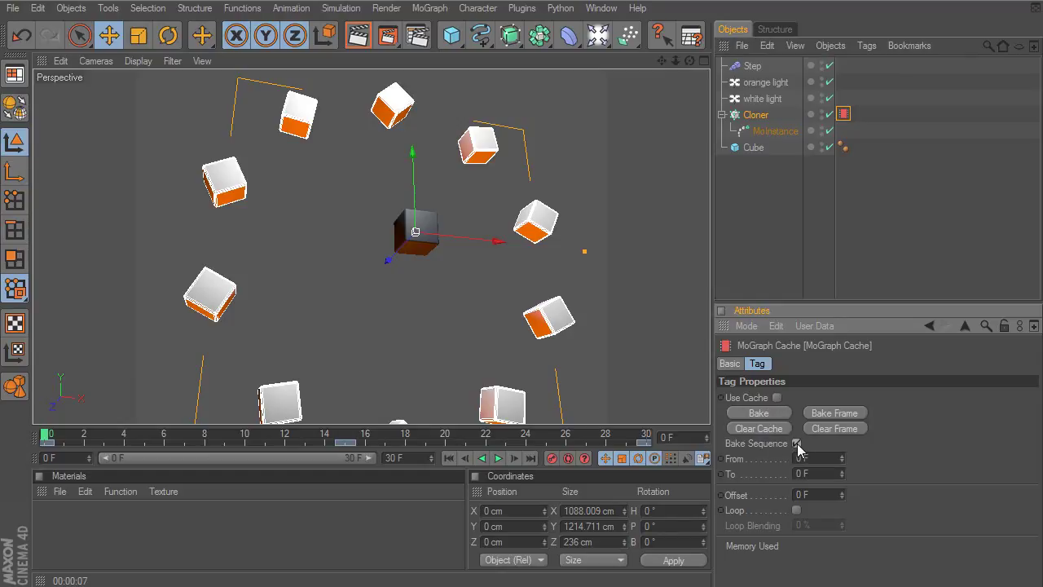
click(796, 443)
click(765, 416)
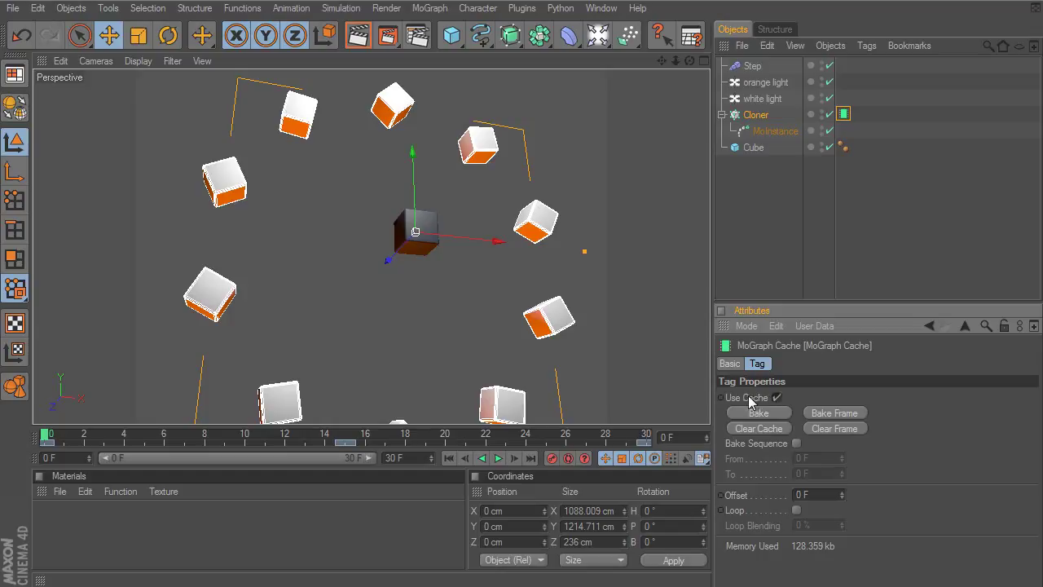
Replay the cached spiral animation from frame 0 and bring up Render Settings.
click(495, 460)
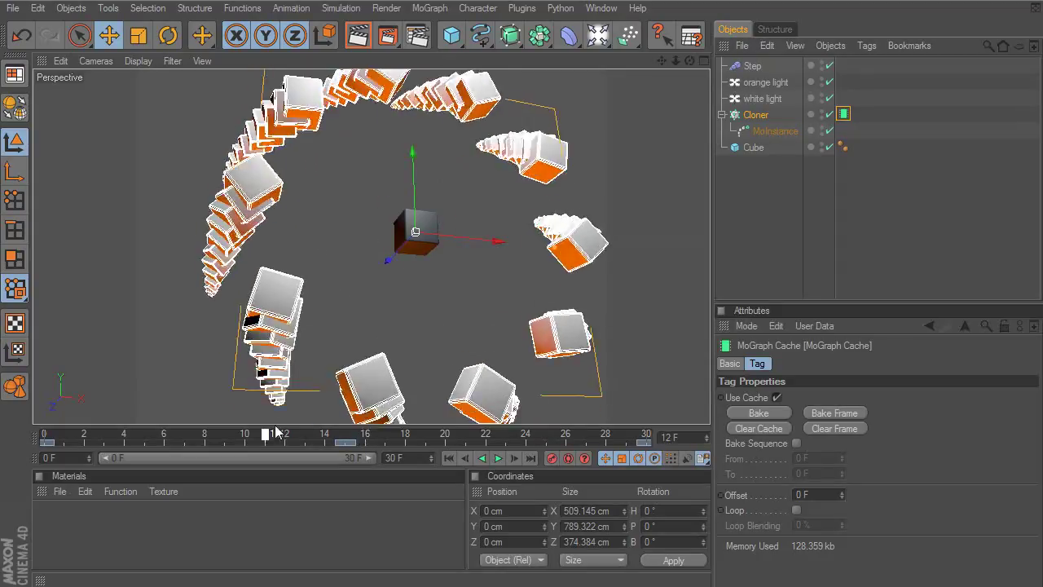
click(495, 457)
click(447, 458)
click(496, 458)
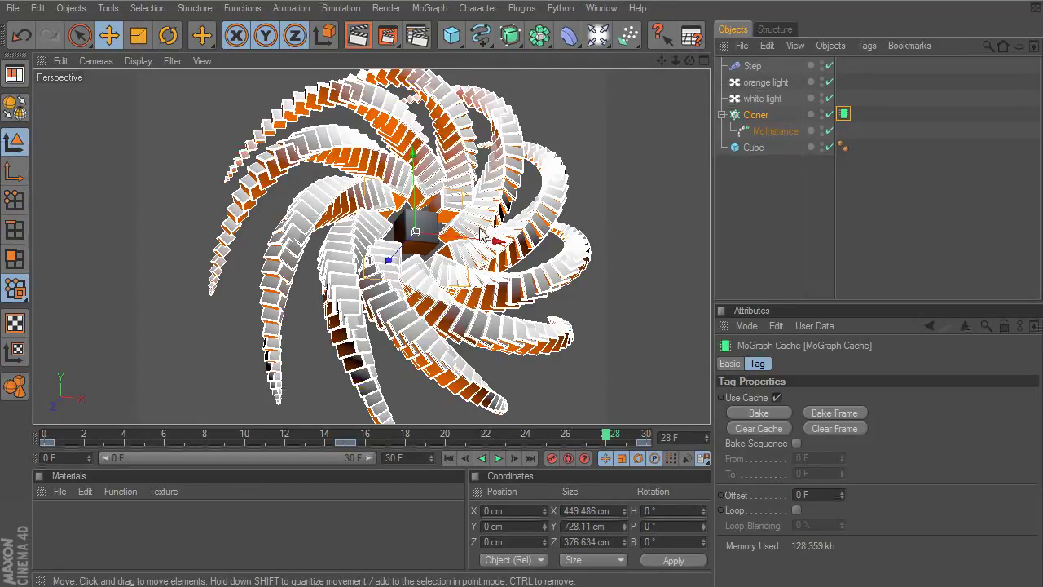
key(ctrl+b)
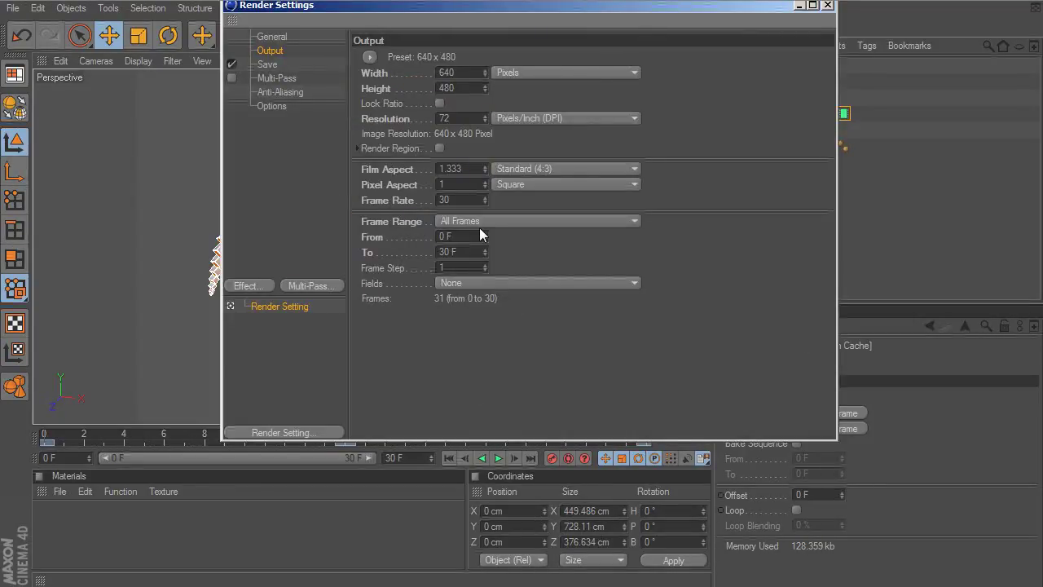
Set the render Frame Range to Current Frame.
click(496, 222)
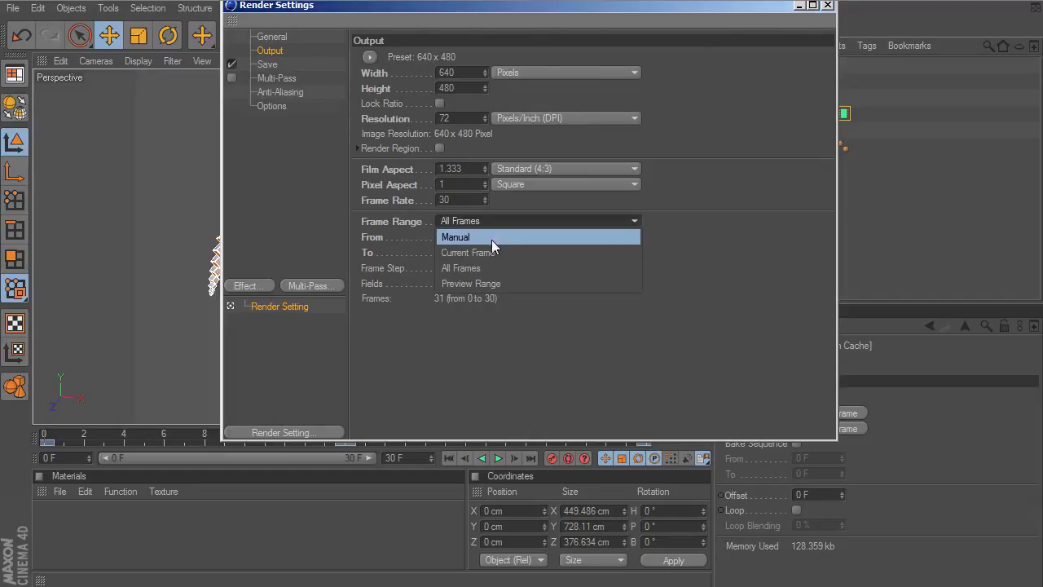
click(491, 255)
click(828, 5)
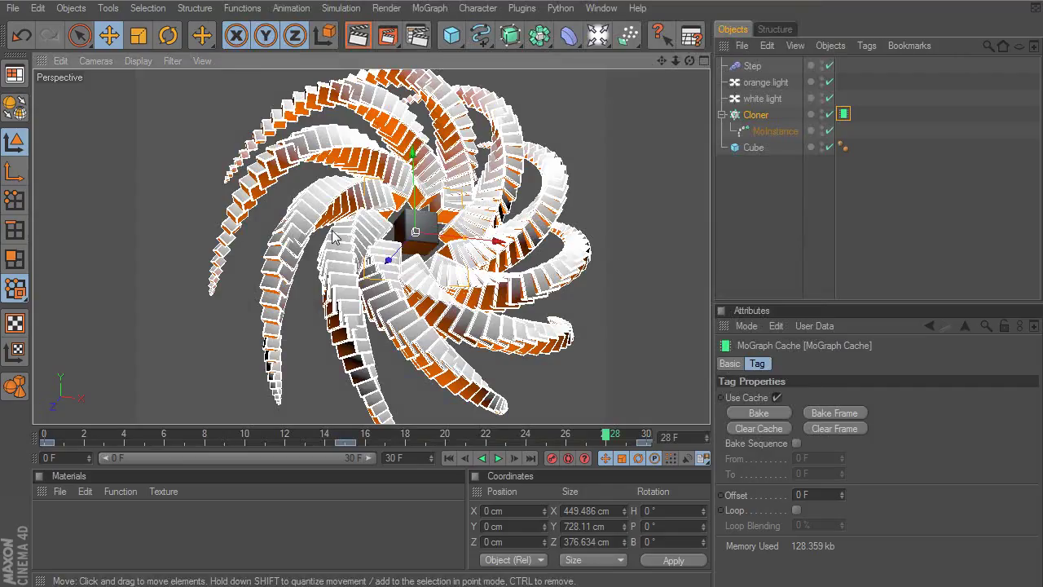
Render a test image of frame 28 to the Picture Viewer, close it, and select the Cloner.
key(shift+r)
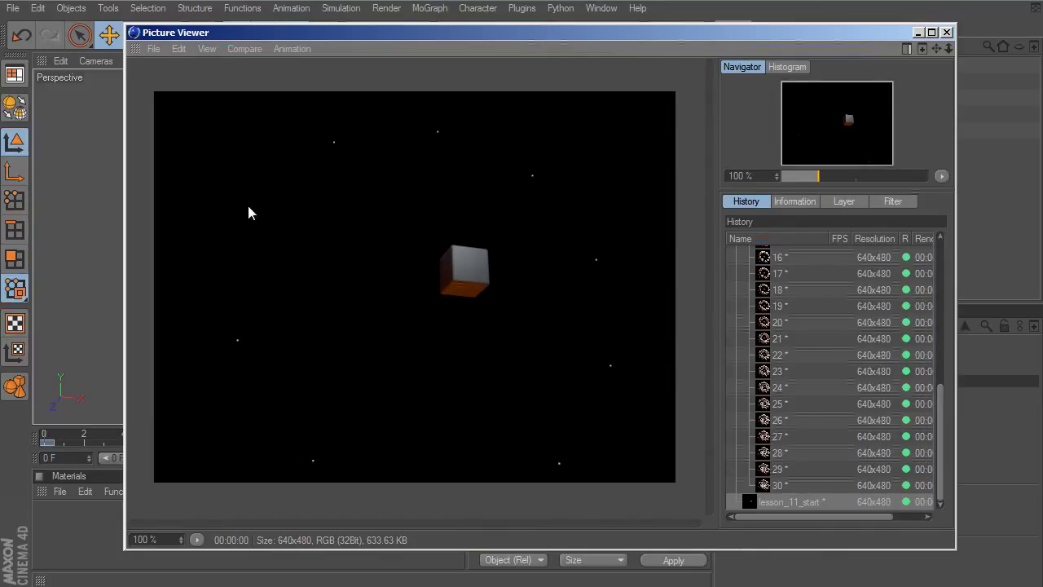
drag(546, 40, 533, 31)
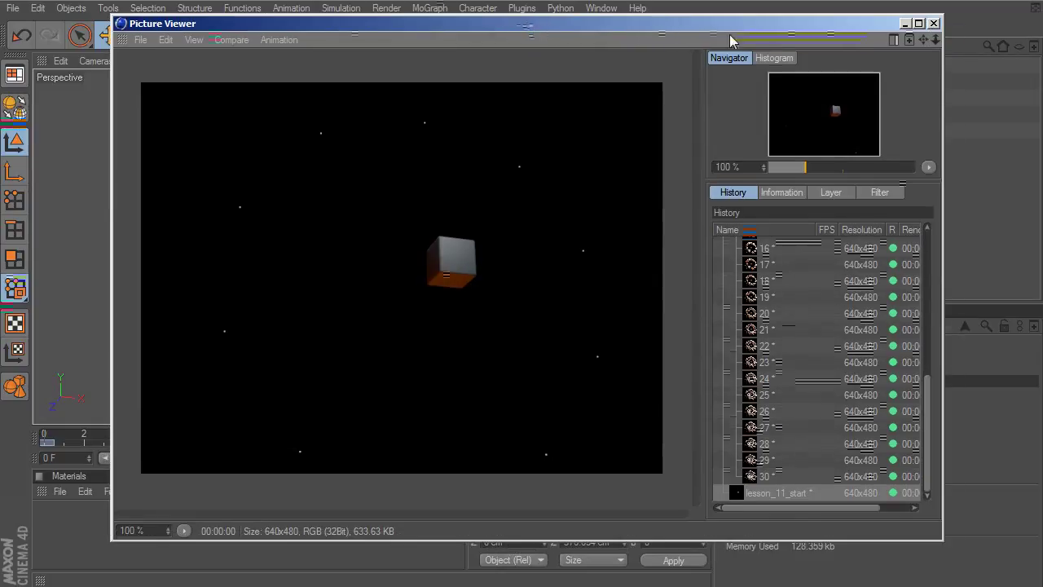
click(934, 24)
click(756, 114)
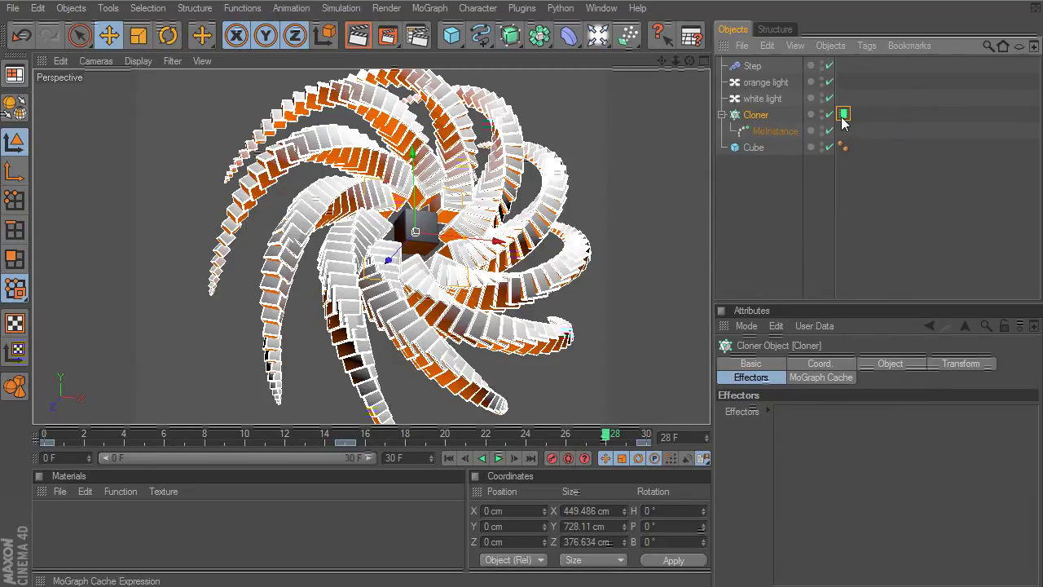
Add a Dynamics Body tag to the Cloner and untick its Enabled option.
click(867, 45)
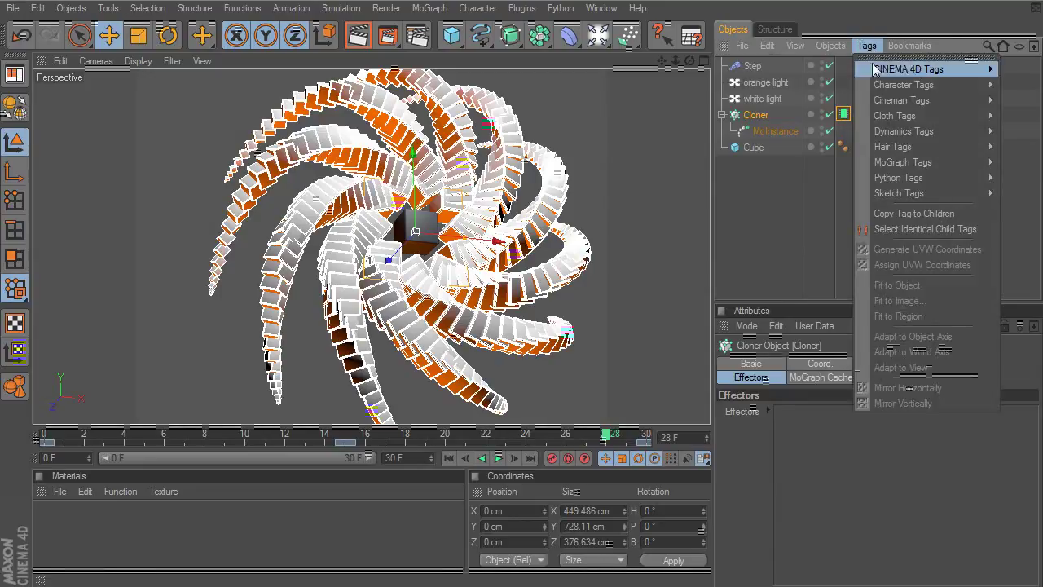
mouse_move(881, 128)
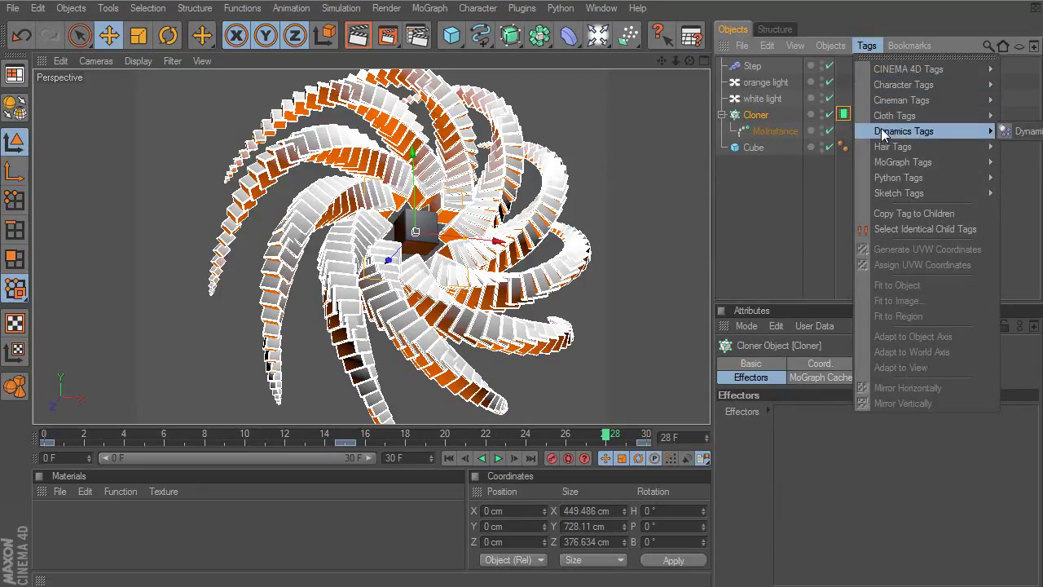
click(1029, 134)
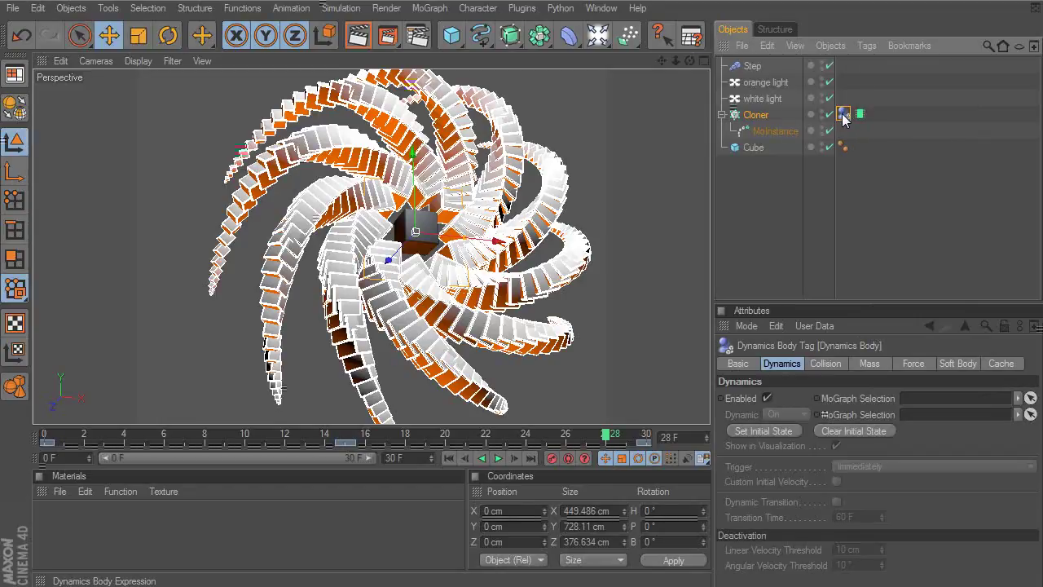
click(767, 398)
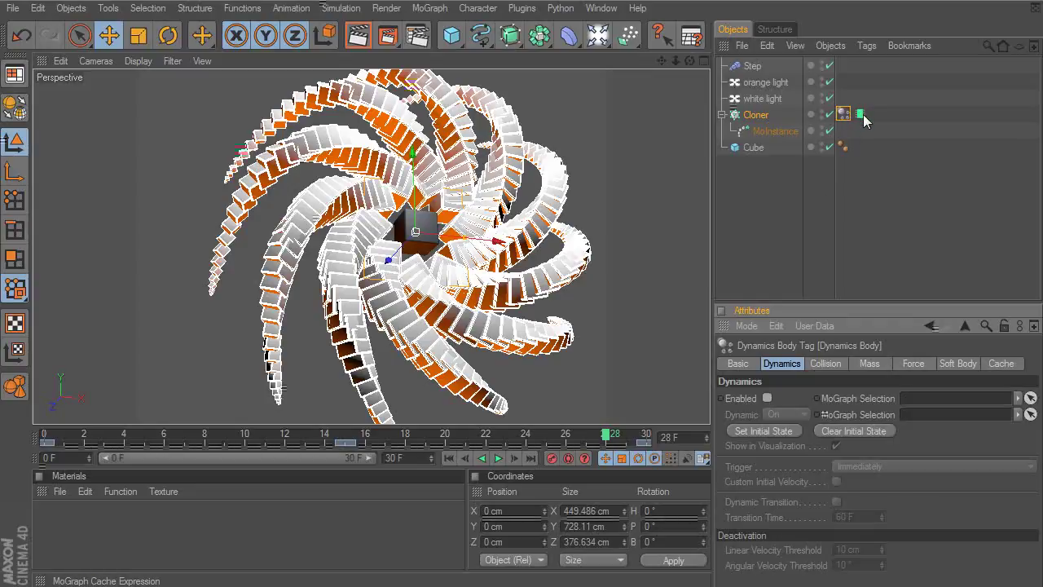
Replay the spiral animation from frame 0 and render the current frame with Shift+R.
click(449, 457)
click(497, 458)
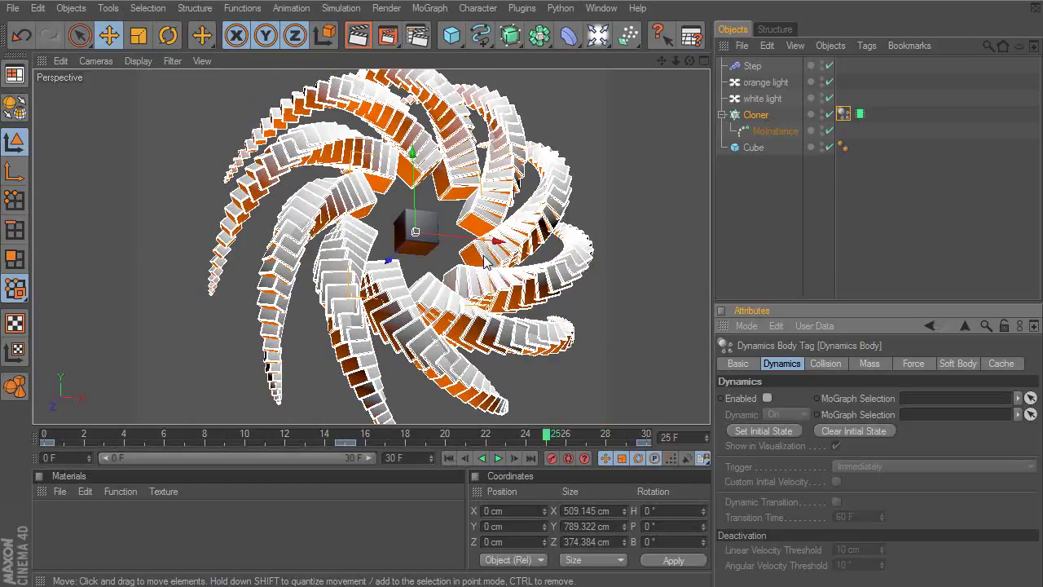
key(shift+r)
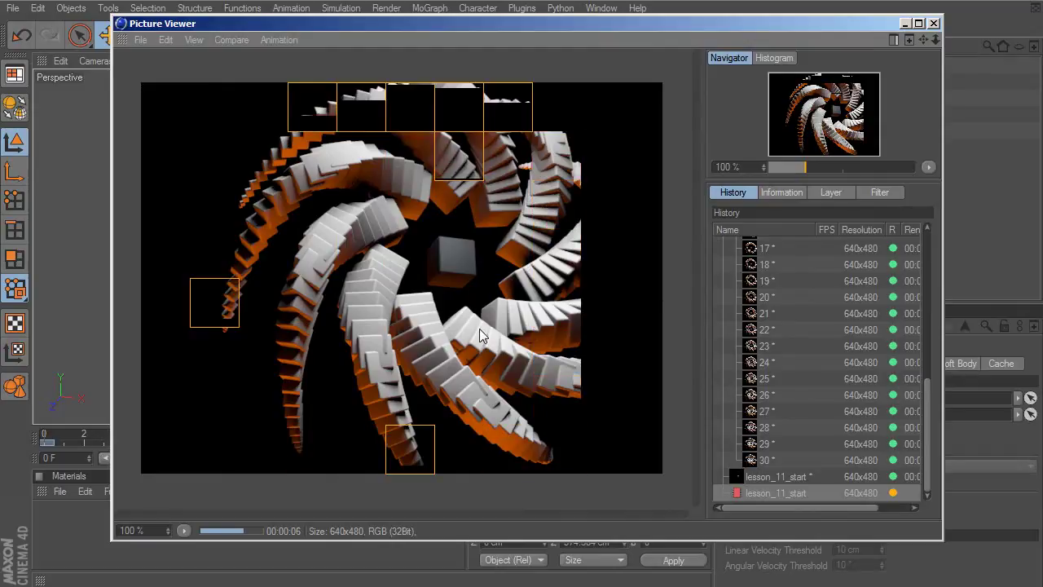
Close the rendered image and select the Cube to show its 100 cm size and 6 cm fillet.
click(562, 300)
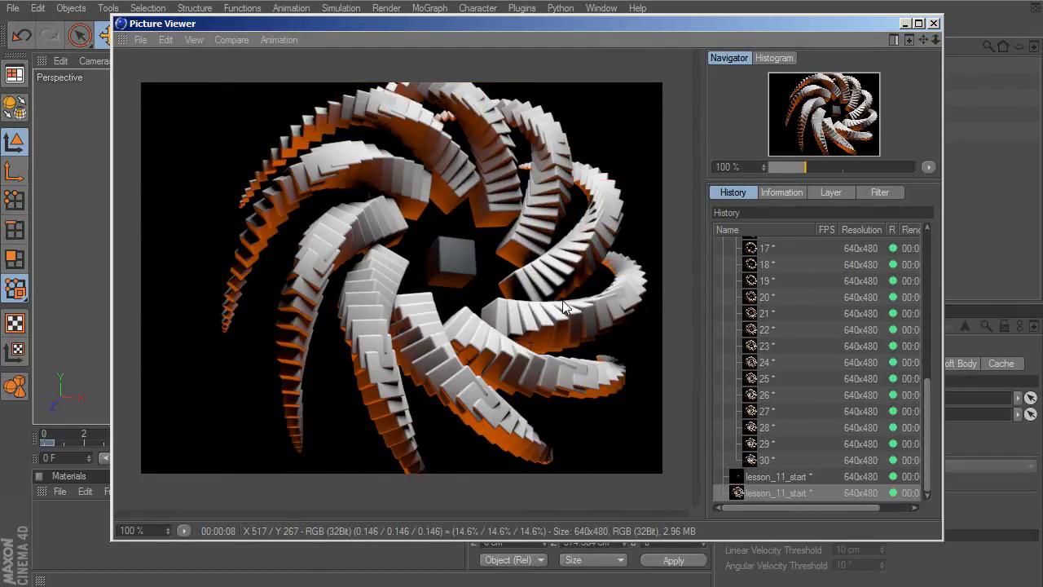
click(934, 23)
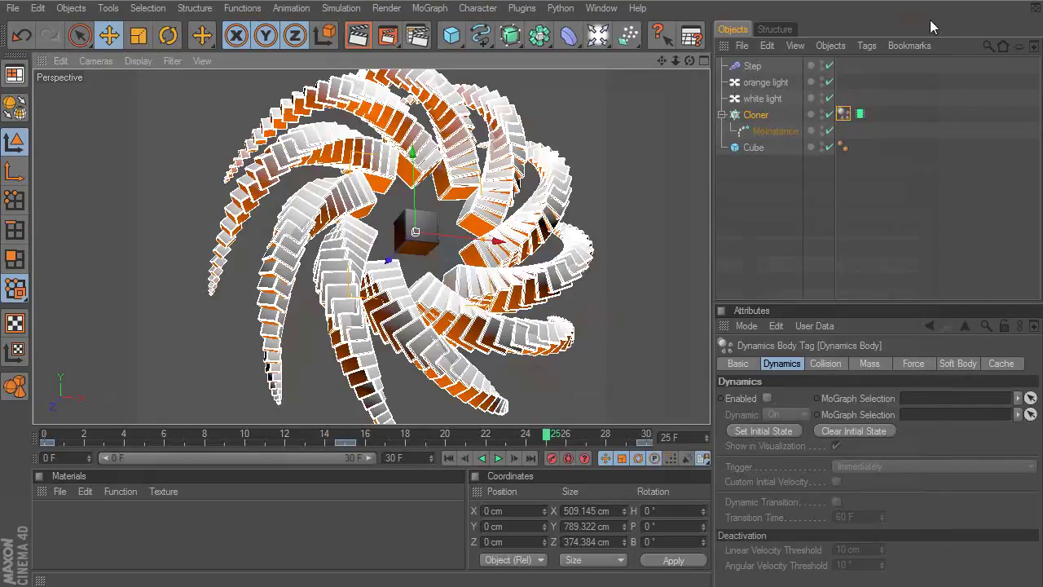
click(860, 114)
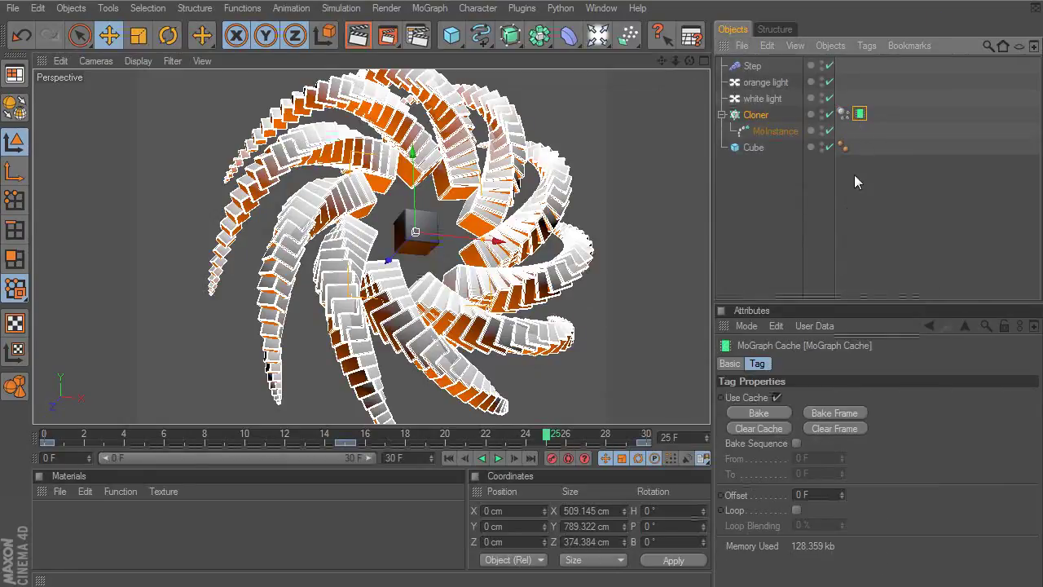
click(753, 148)
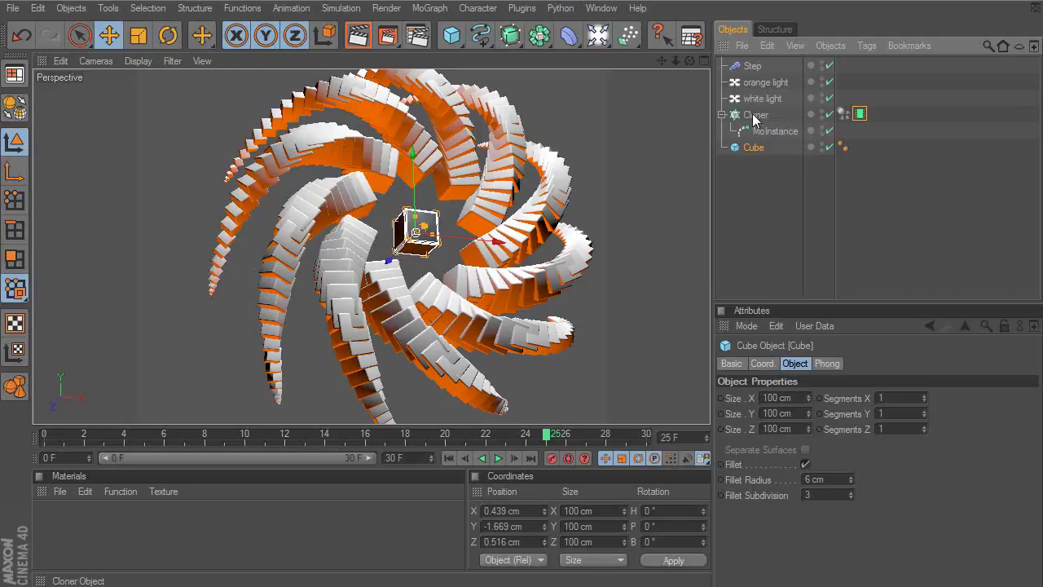
Clear the MoGraph Cache tag's old cache and bake the cloner animation again.
click(861, 117)
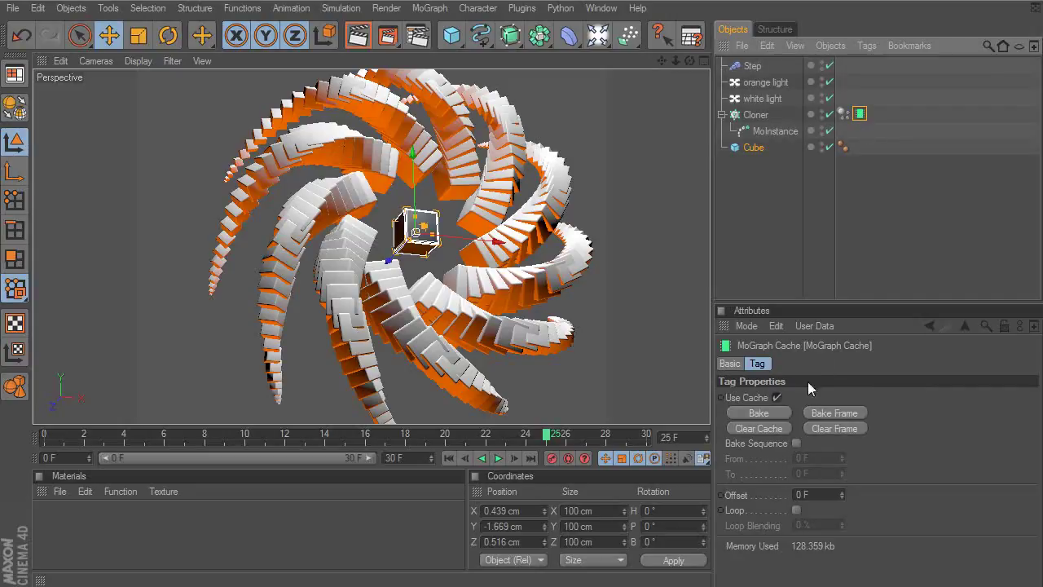
click(757, 427)
click(757, 414)
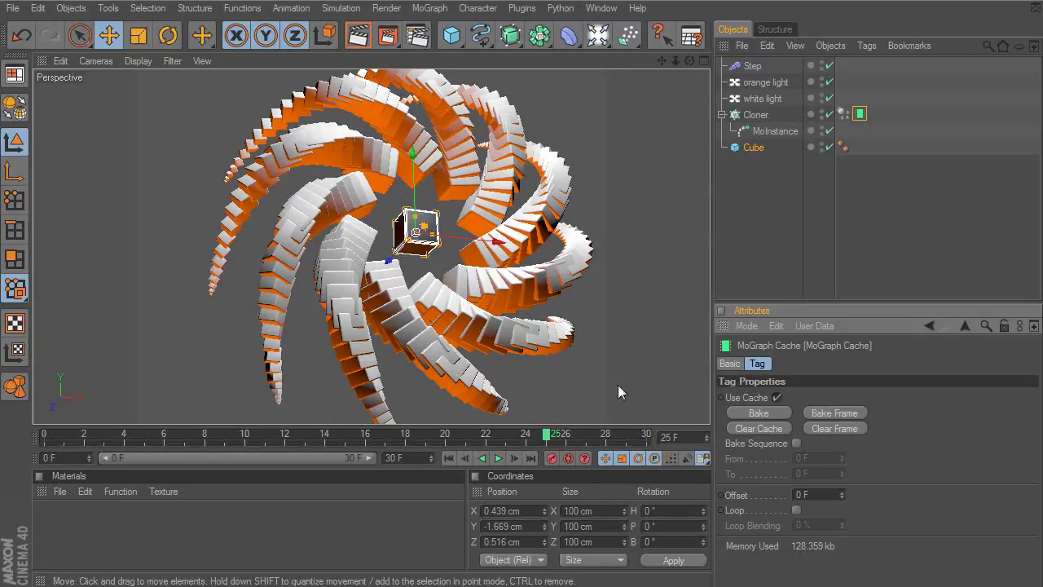
Play and stop the timeline, then render the current frame at 640×480.
click(497, 458)
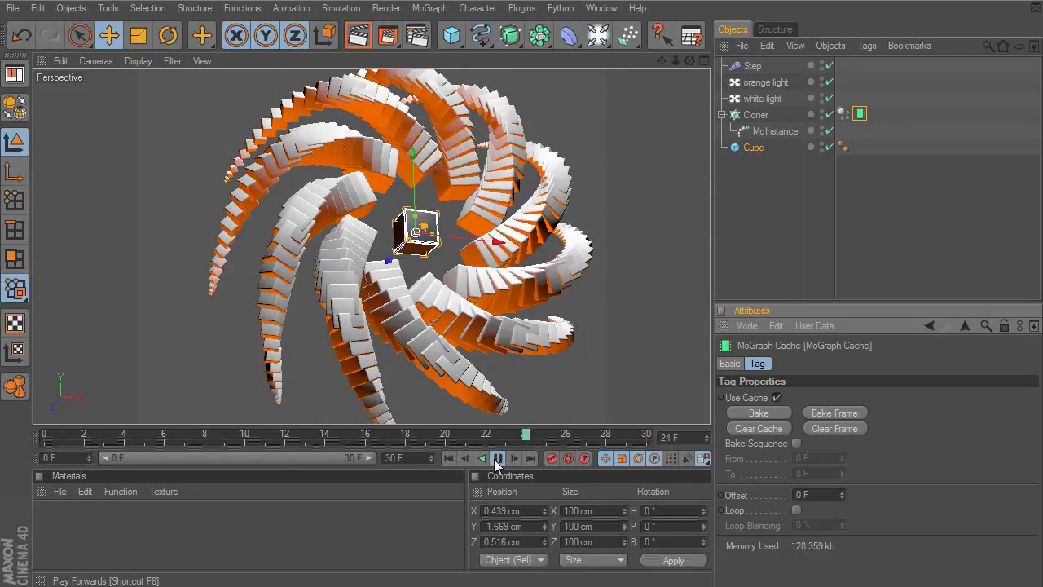
click(497, 458)
key(shift+r)
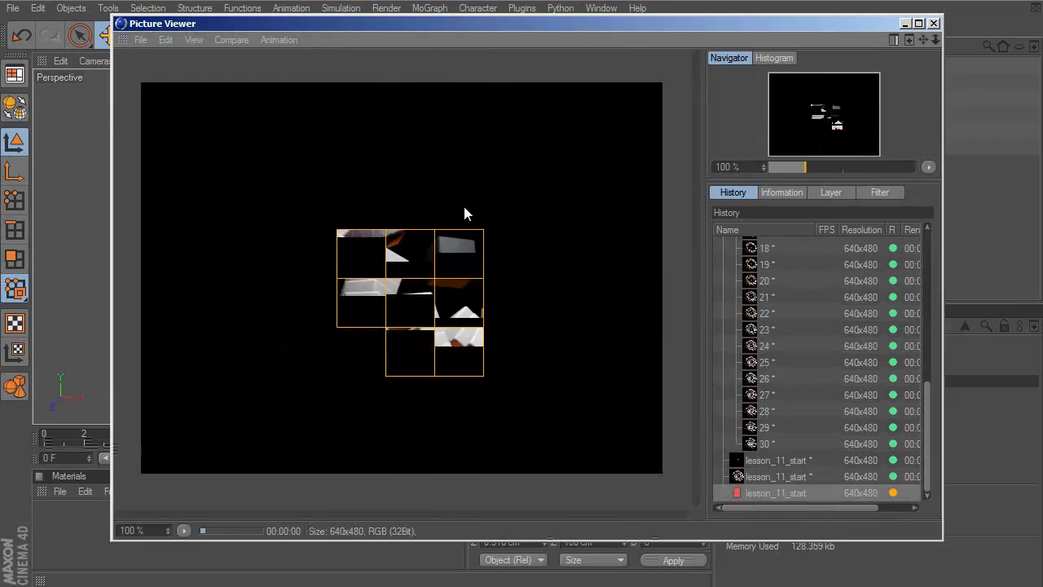